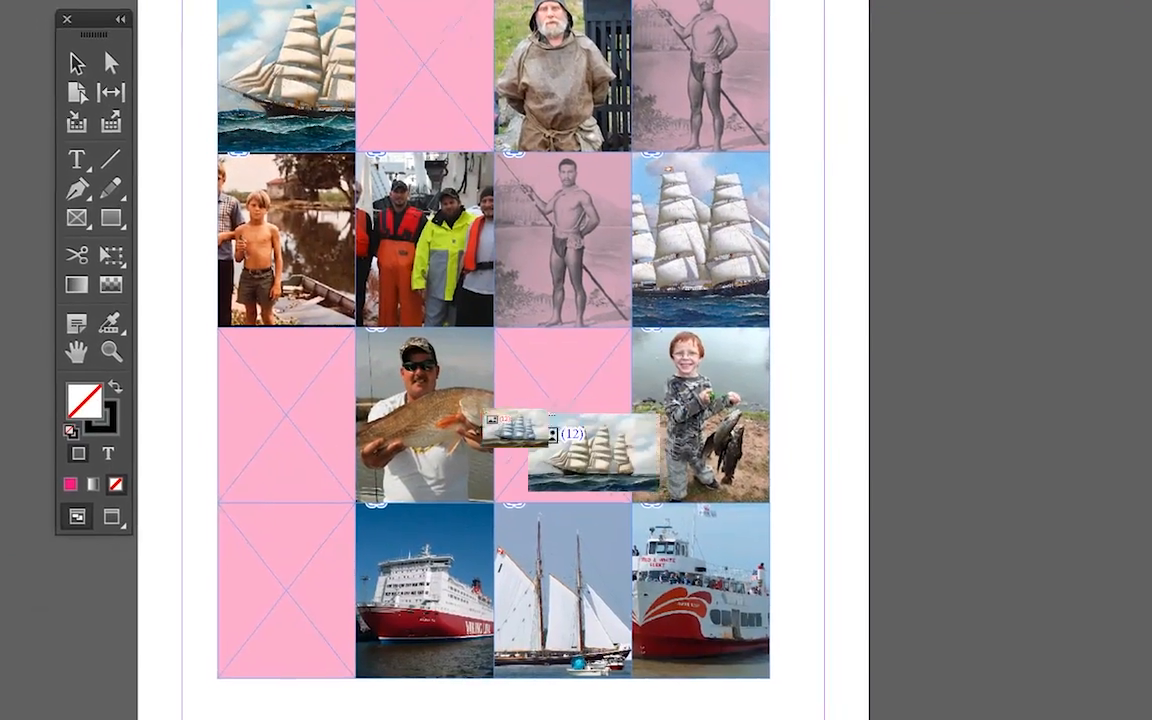
click(495, 525)
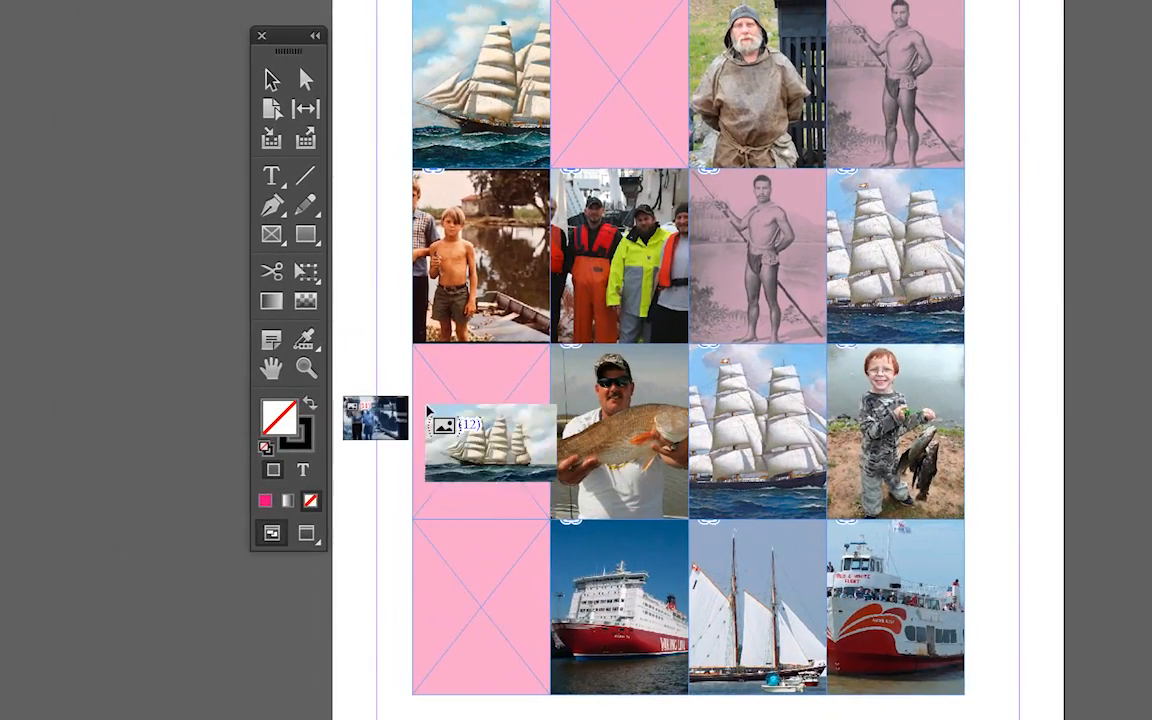
click(400, 425)
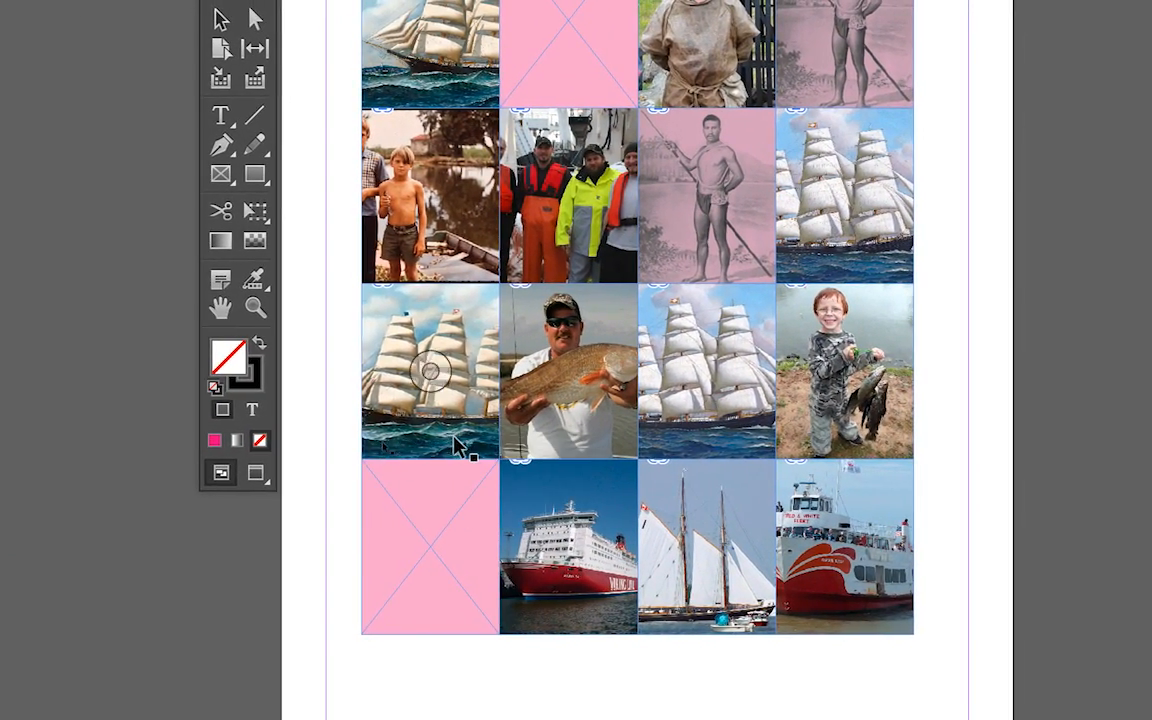
key(ctrl+z)
key(ctrl+z)
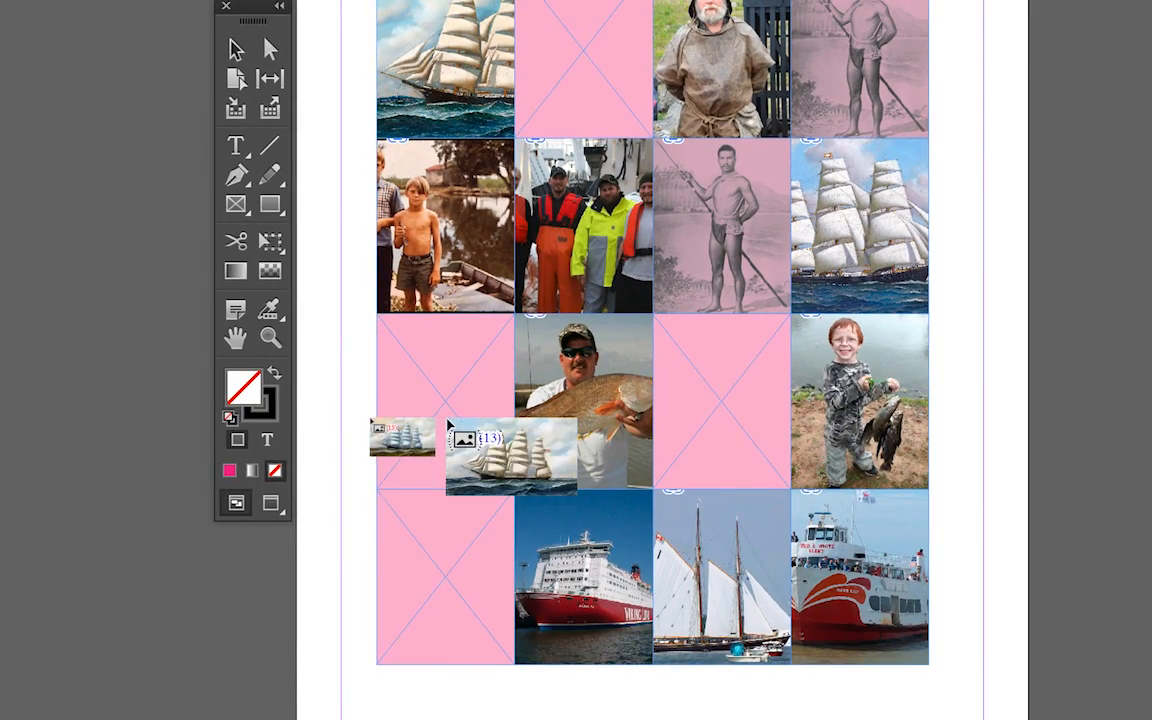
Cycle the loaded images and fill the four empty pink frames with the boys, the boy with fish, the man with fish and the net fisherman.
key(Right)
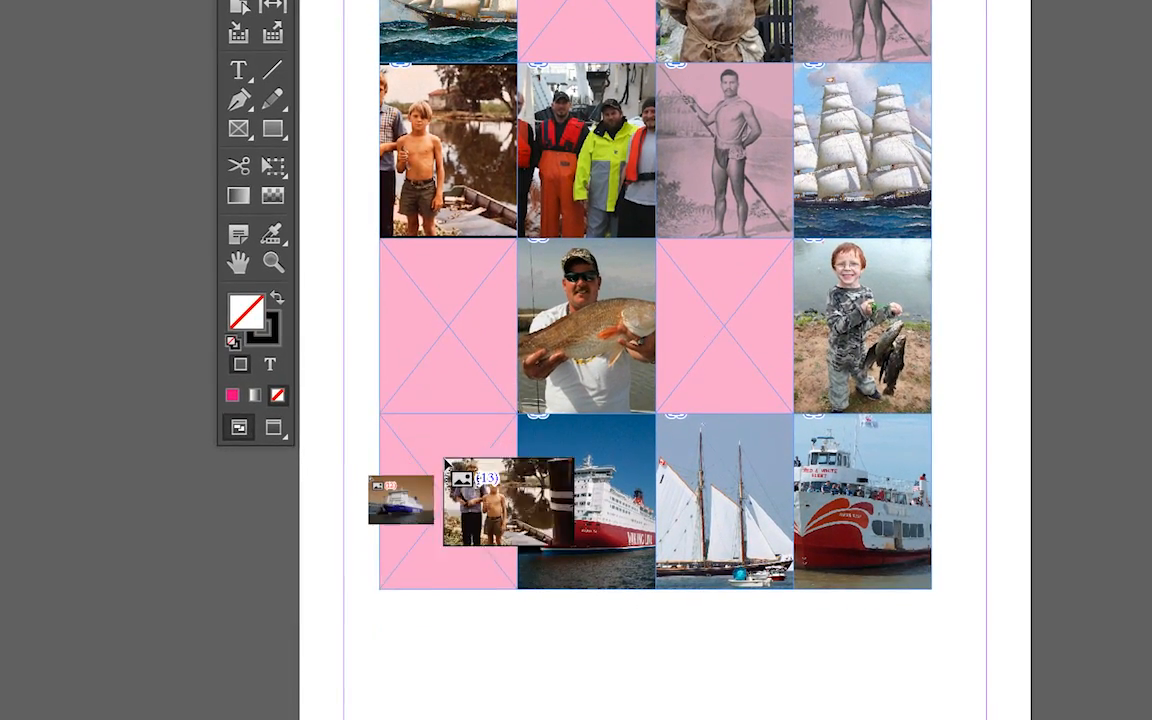
click(448, 540)
key(Right)
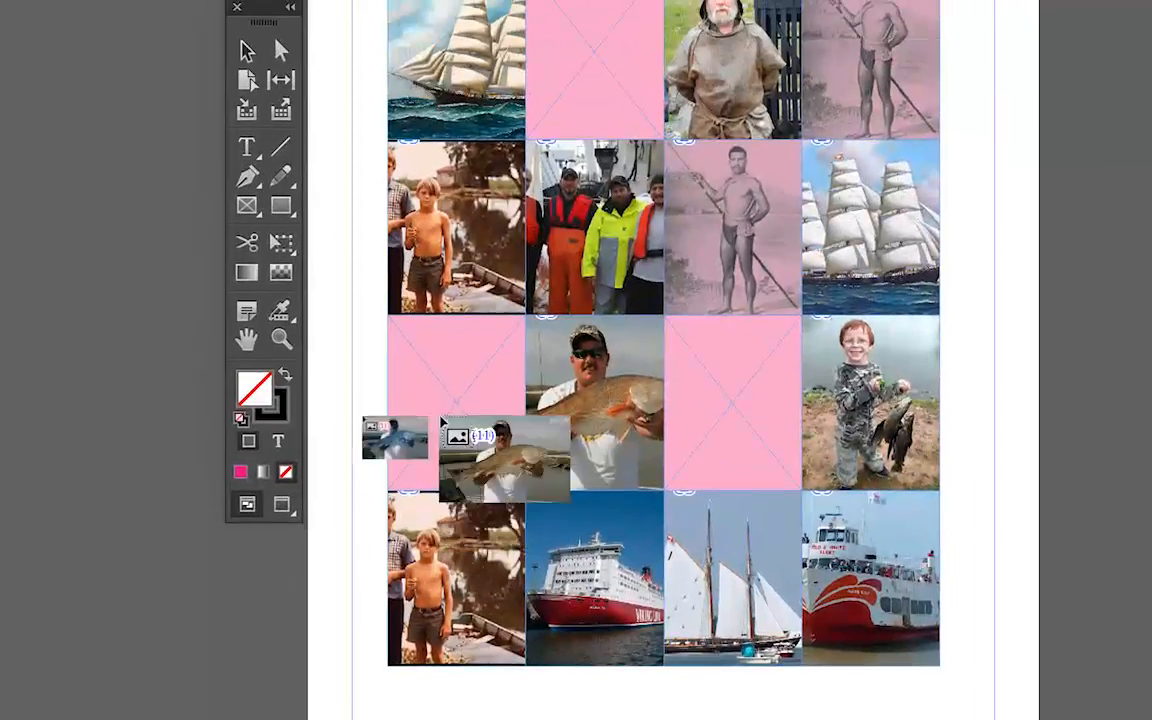
click(420, 340)
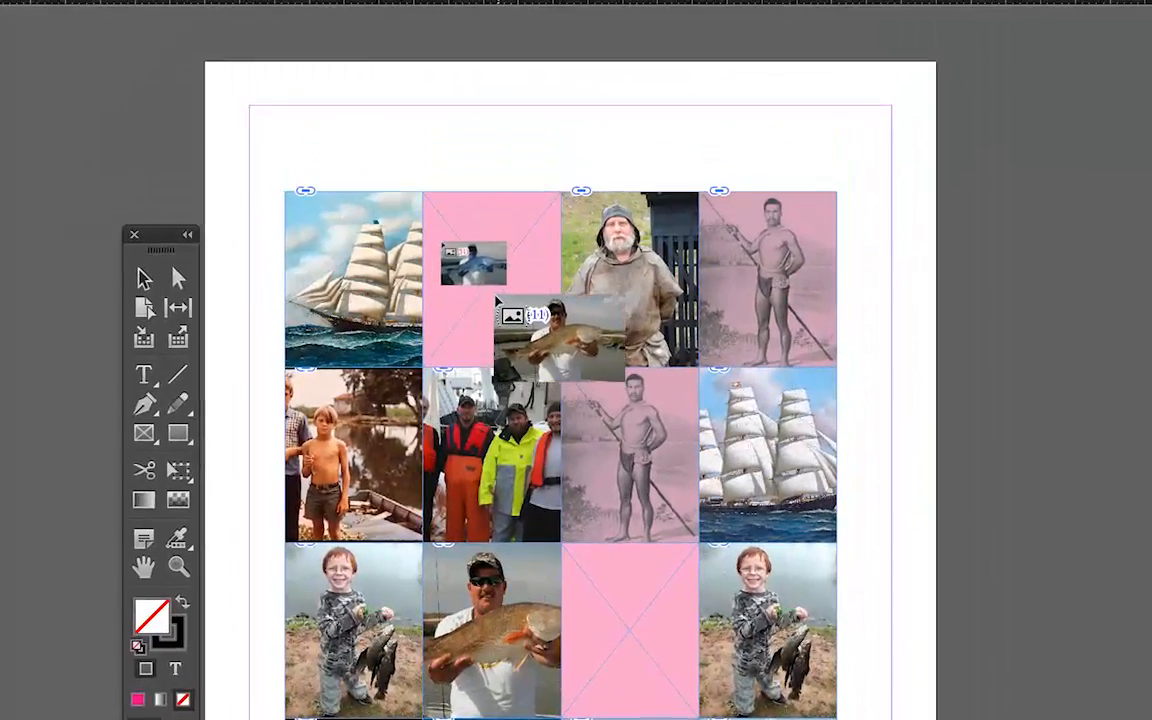
click(524, 254)
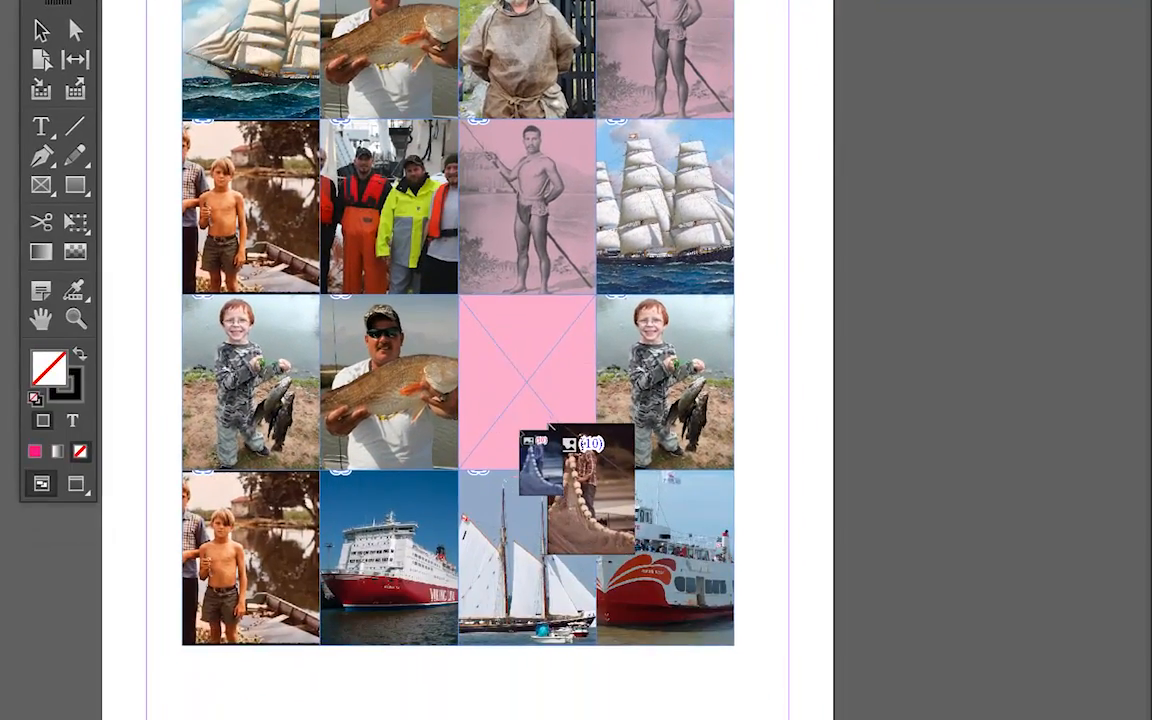
click(660, 667)
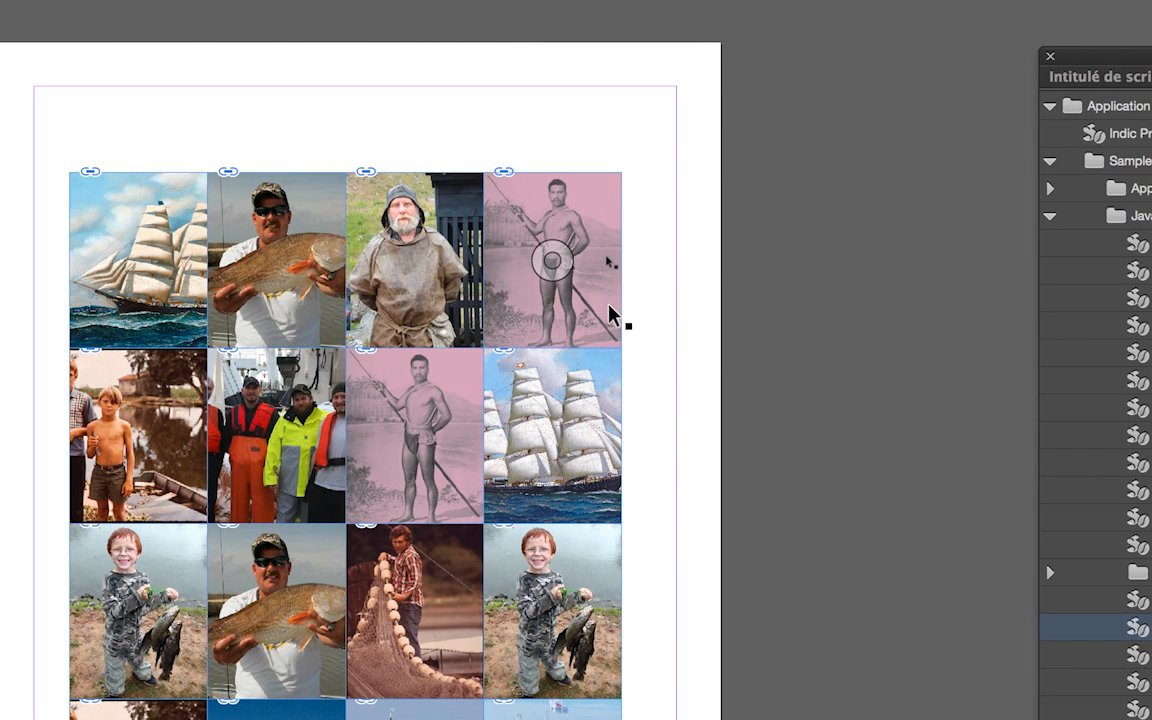
click(608, 305)
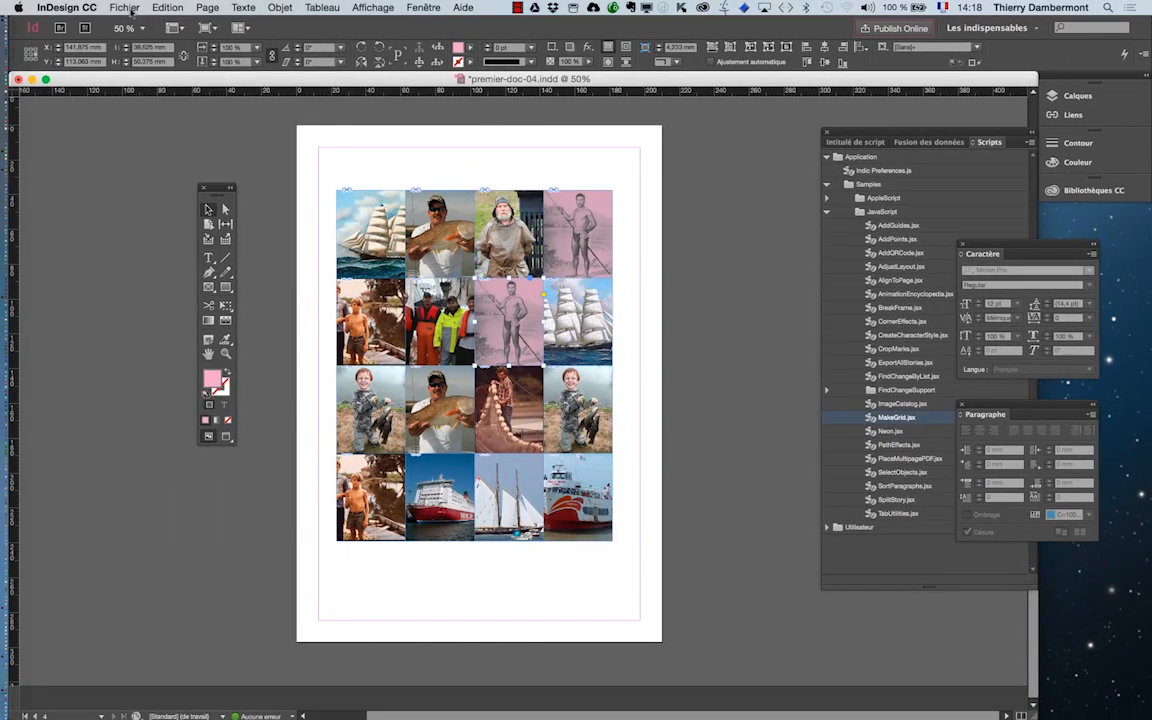
Save the document as a new version named premier-doc-05.indd in the jour 1 ID avancé folder.
click(124, 8)
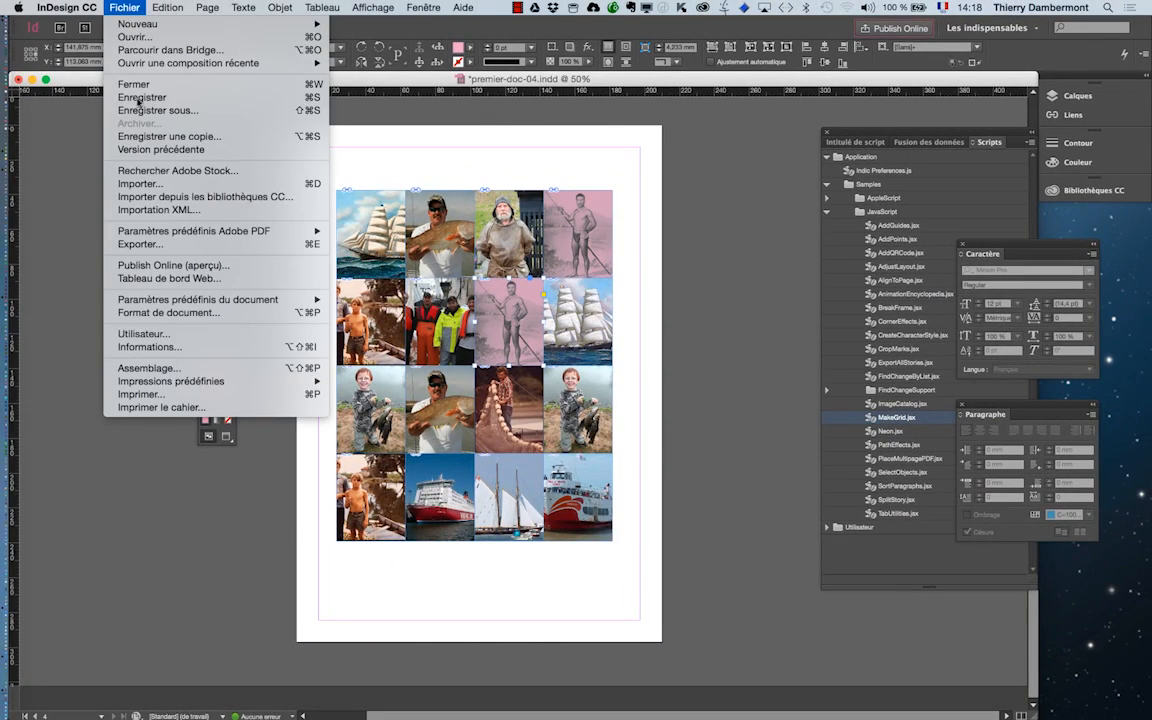
click(131, 110)
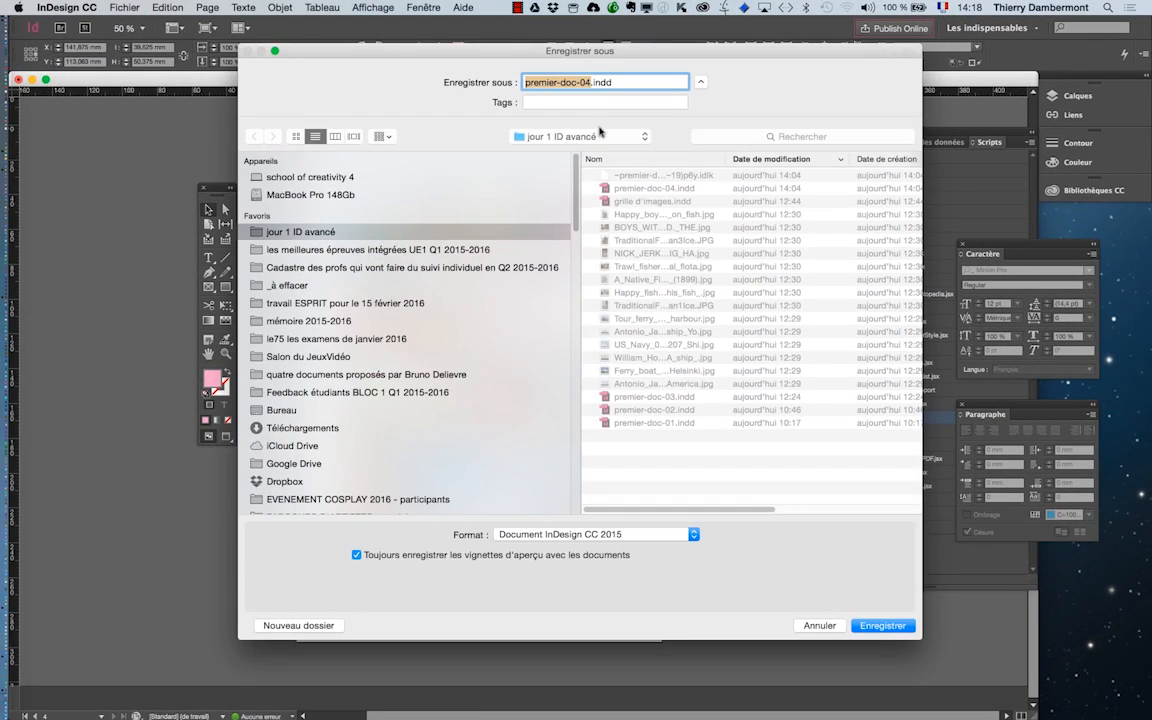
click(588, 83)
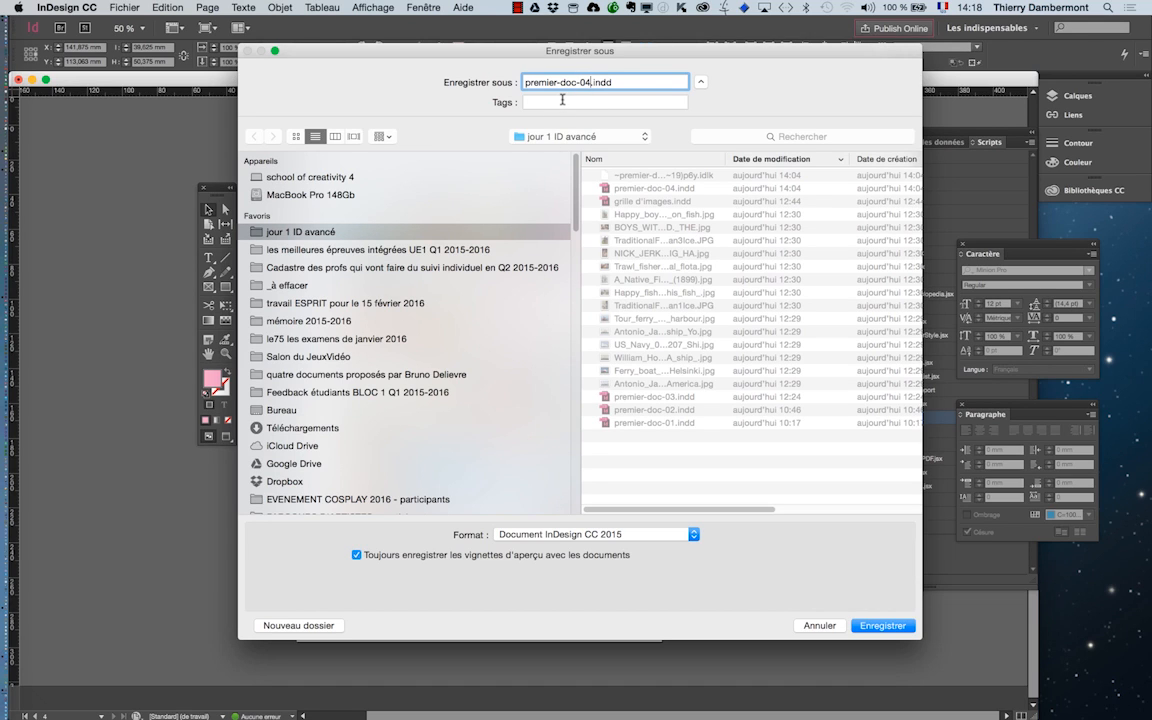
key(BackSpace)
text(5)
key(Return)
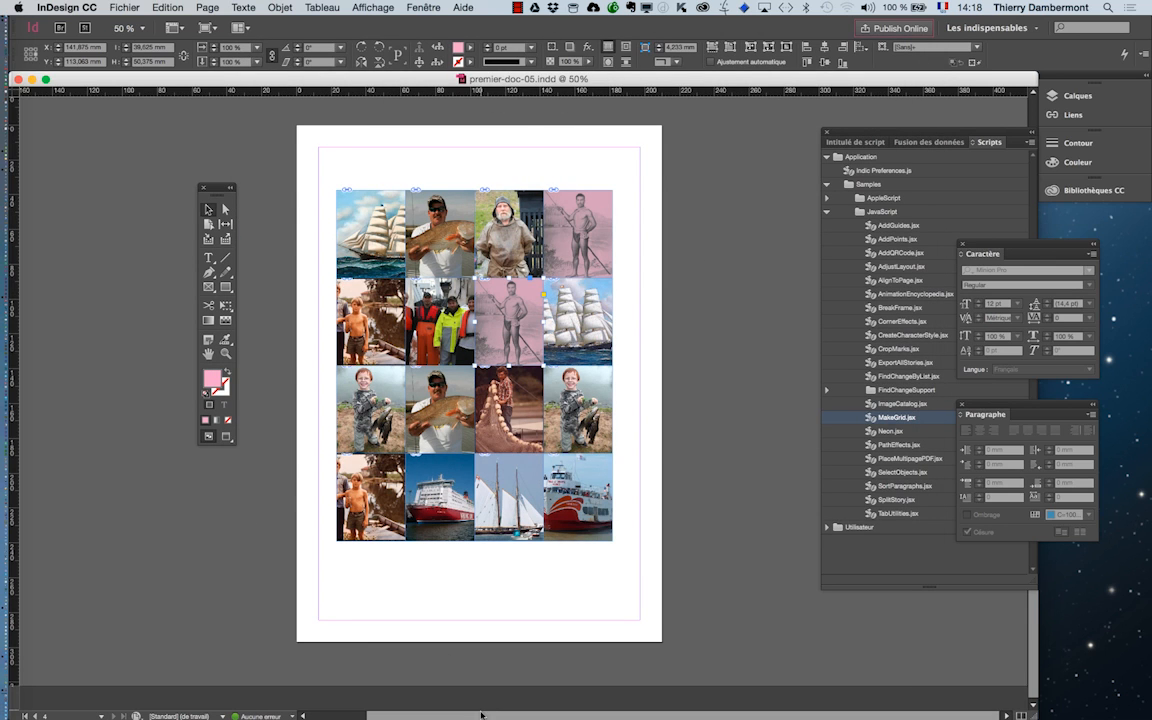
Show the Links panel as a floating panel beside the page and close the Scripts panel.
click(435, 6)
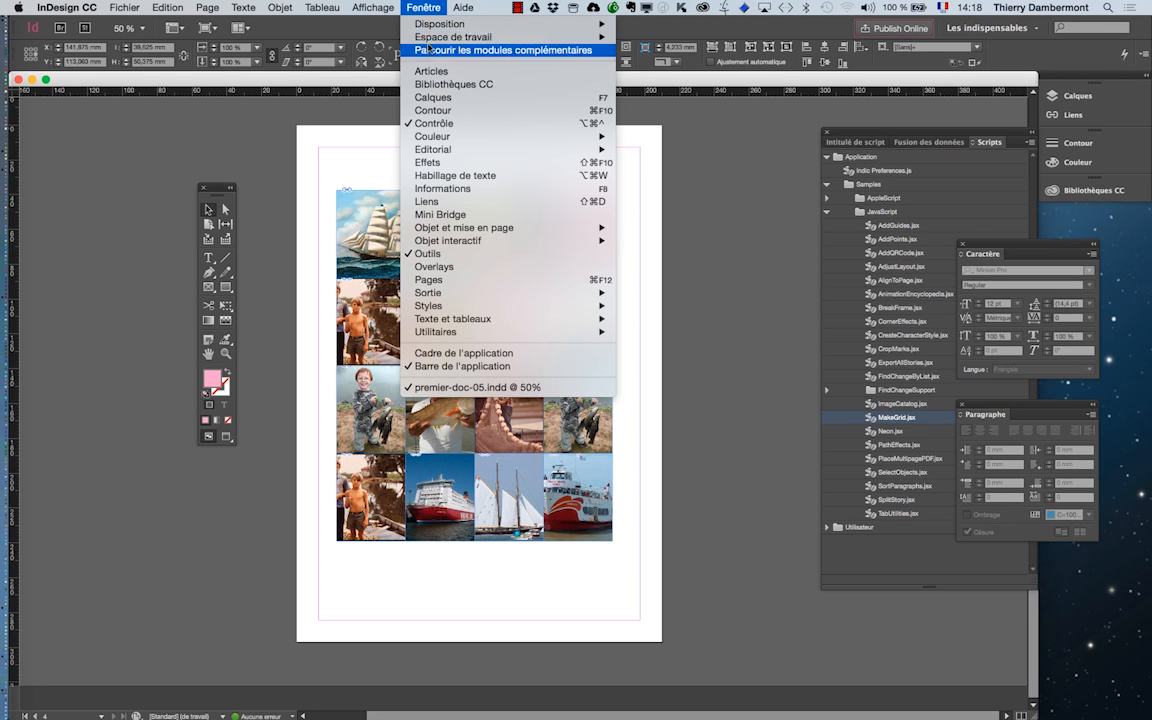
mouse_move(427, 229)
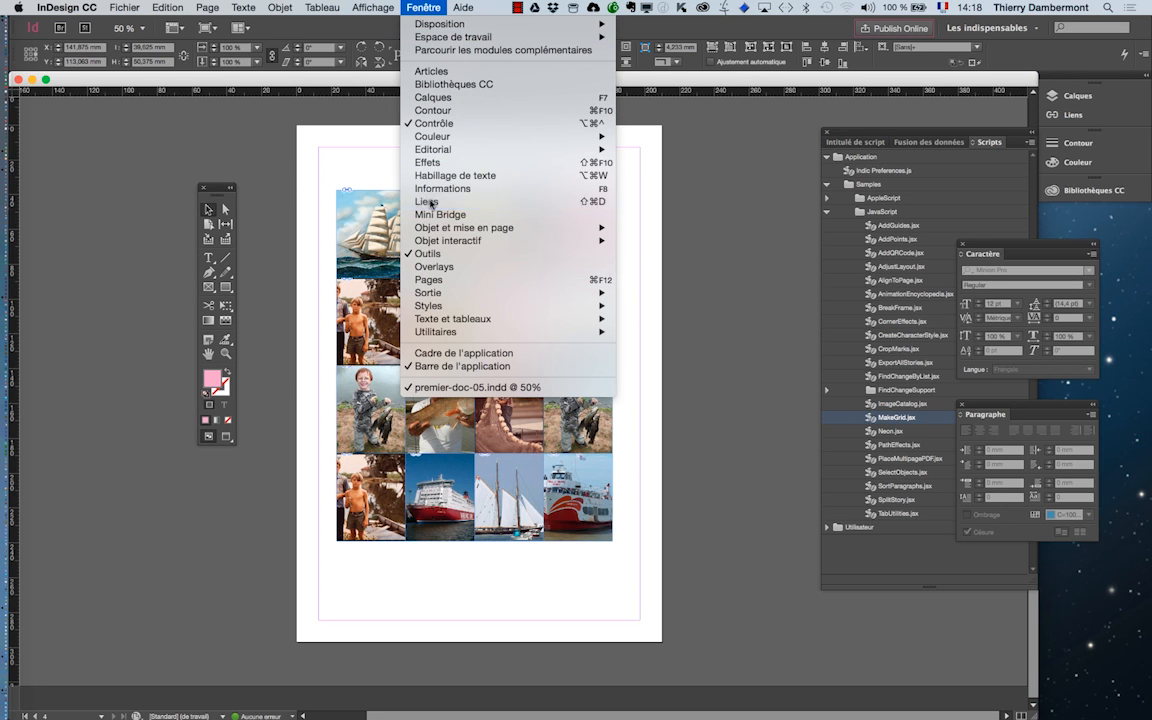
click(426, 201)
drag(946, 85, 680, 147)
click(1014, 86)
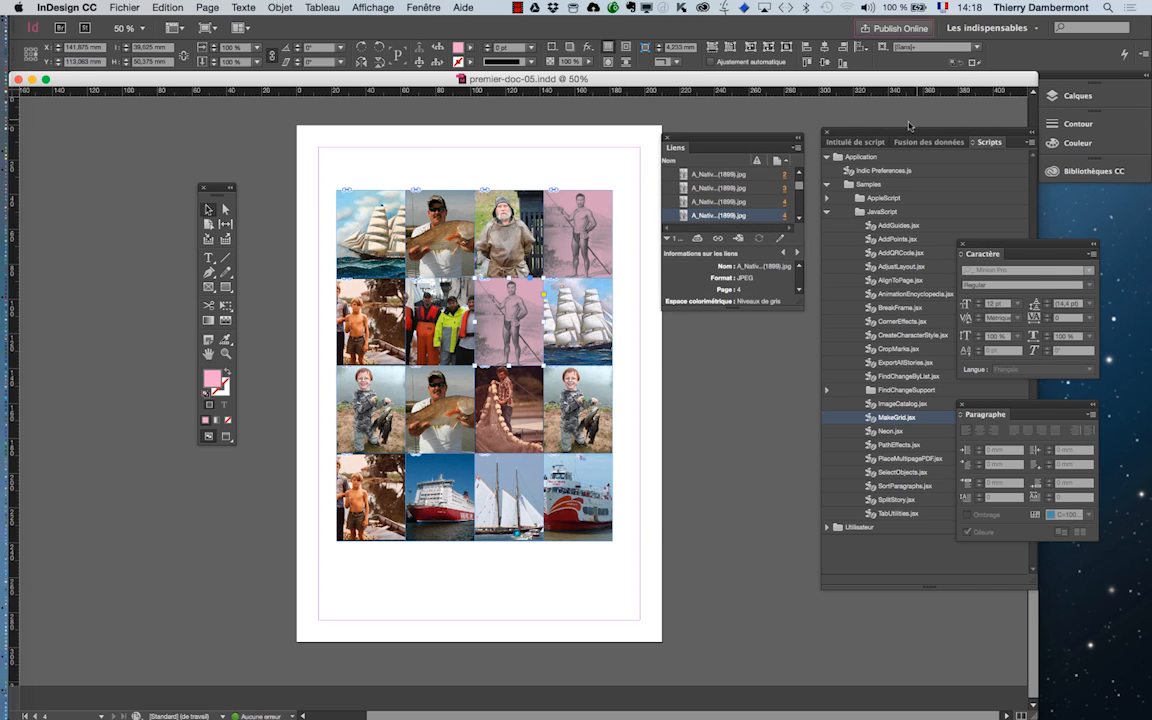
click(827, 133)
Enlarge the floating Links panel and give its file list more height than the link information area.
drag(801, 307, 867, 545)
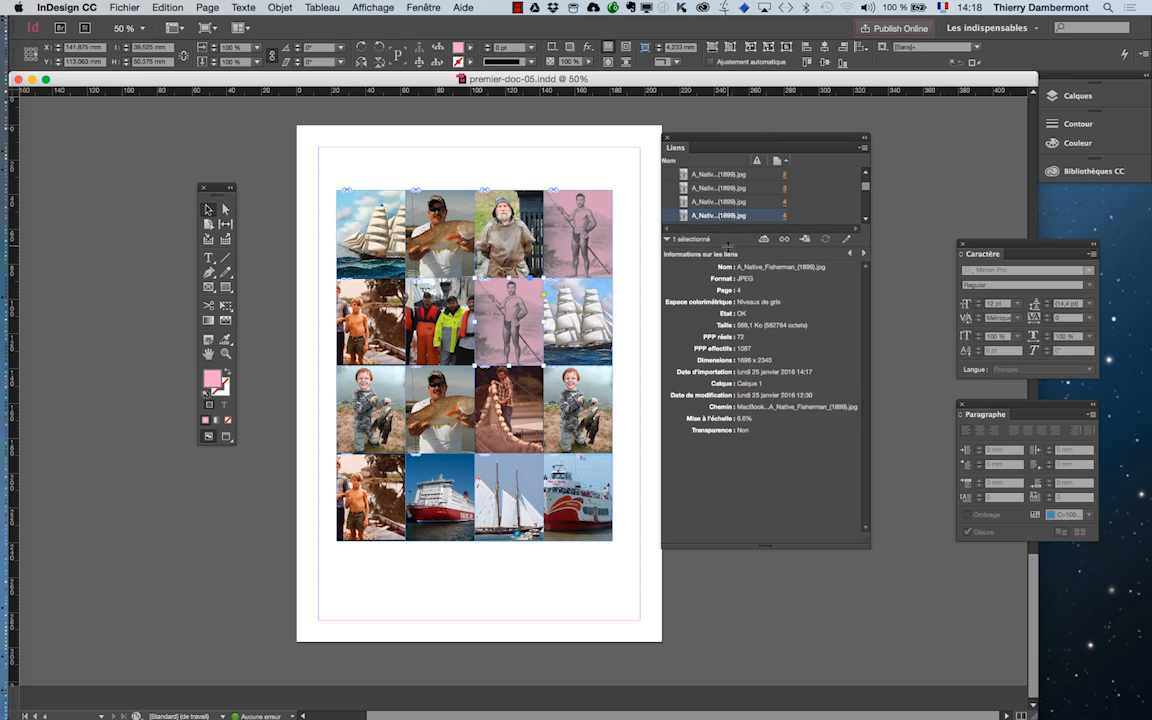
drag(730, 237, 740, 396)
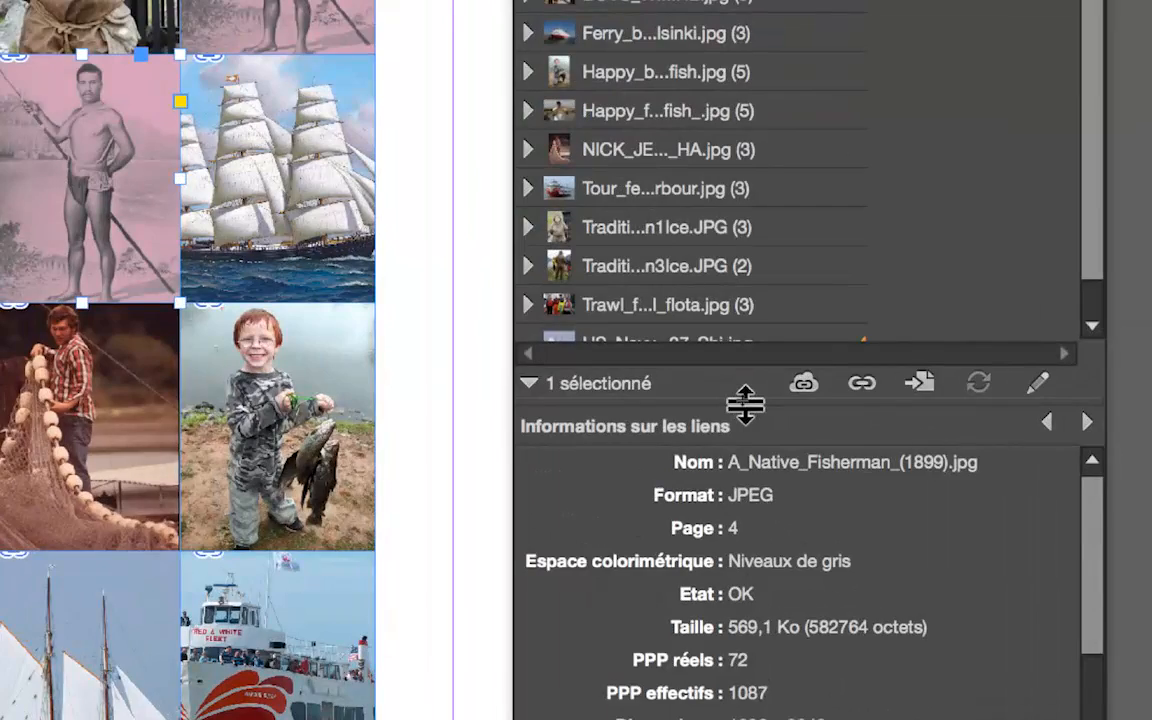
drag(745, 404, 746, 468)
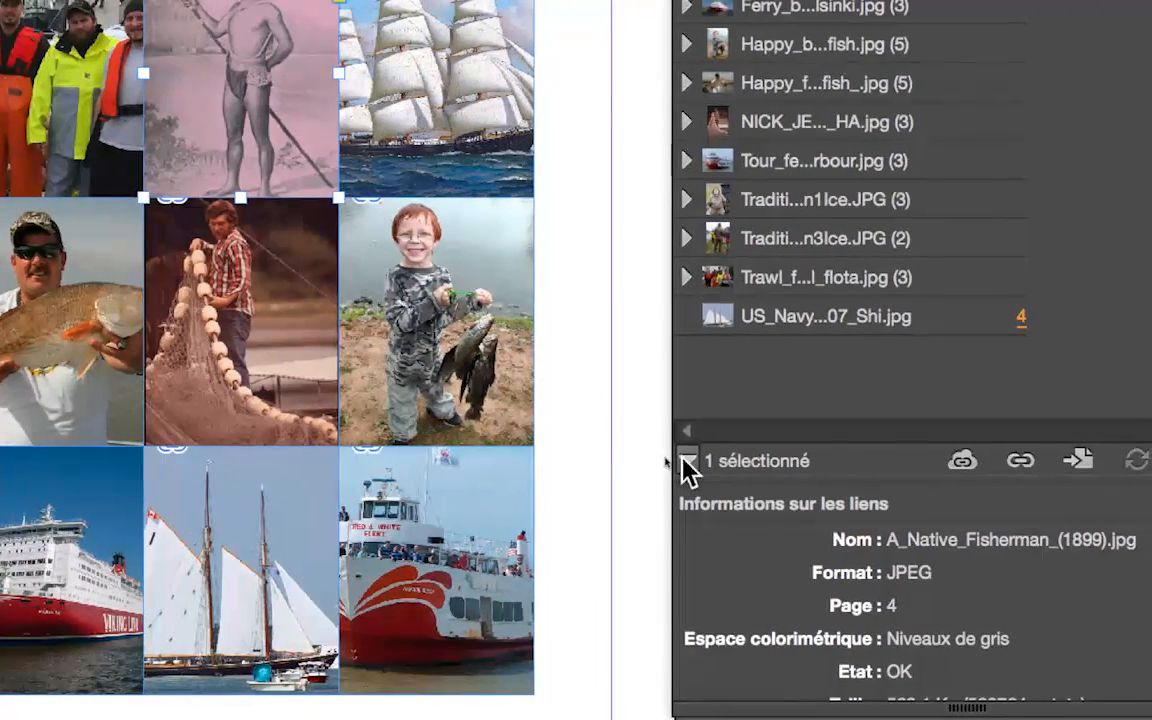
Collapse the link information area and lengthen the Links panel to show the whole file list.
click(687, 462)
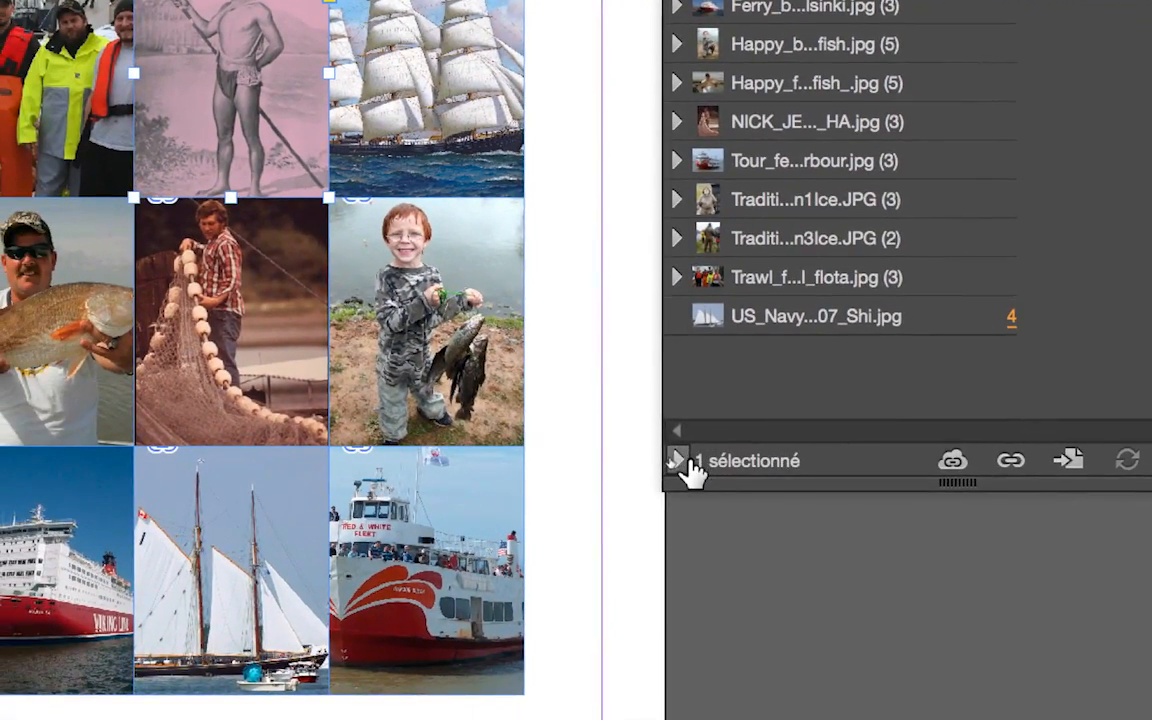
click(621, 477)
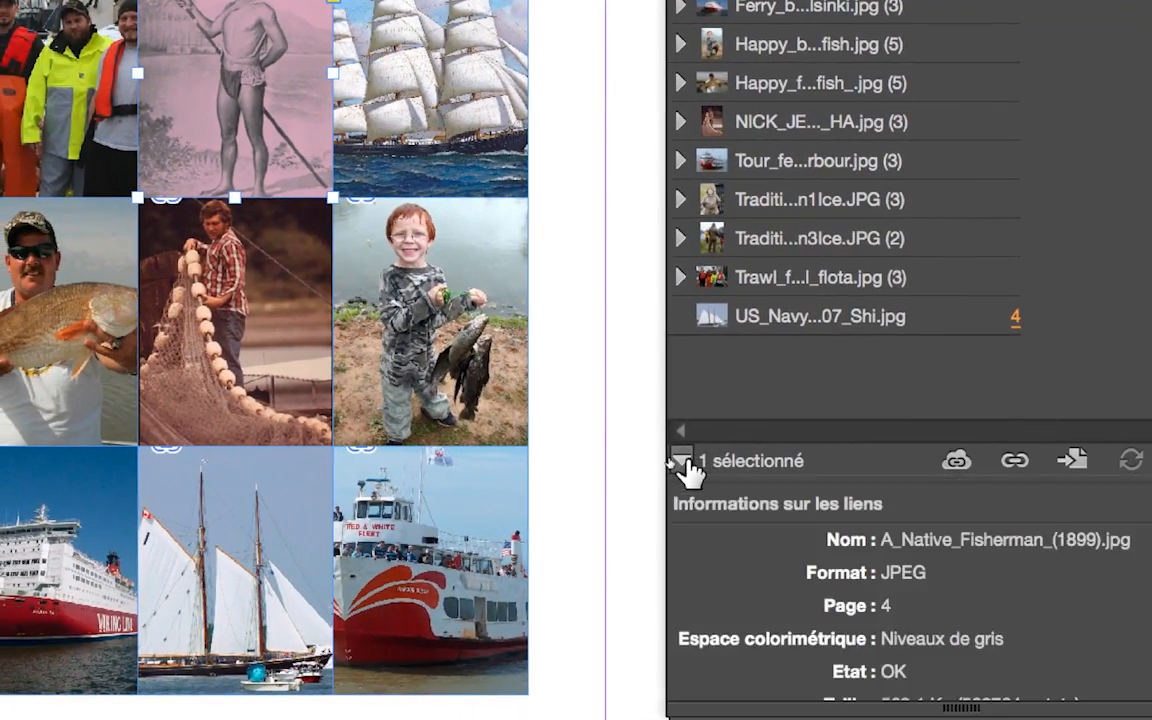
click(621, 477)
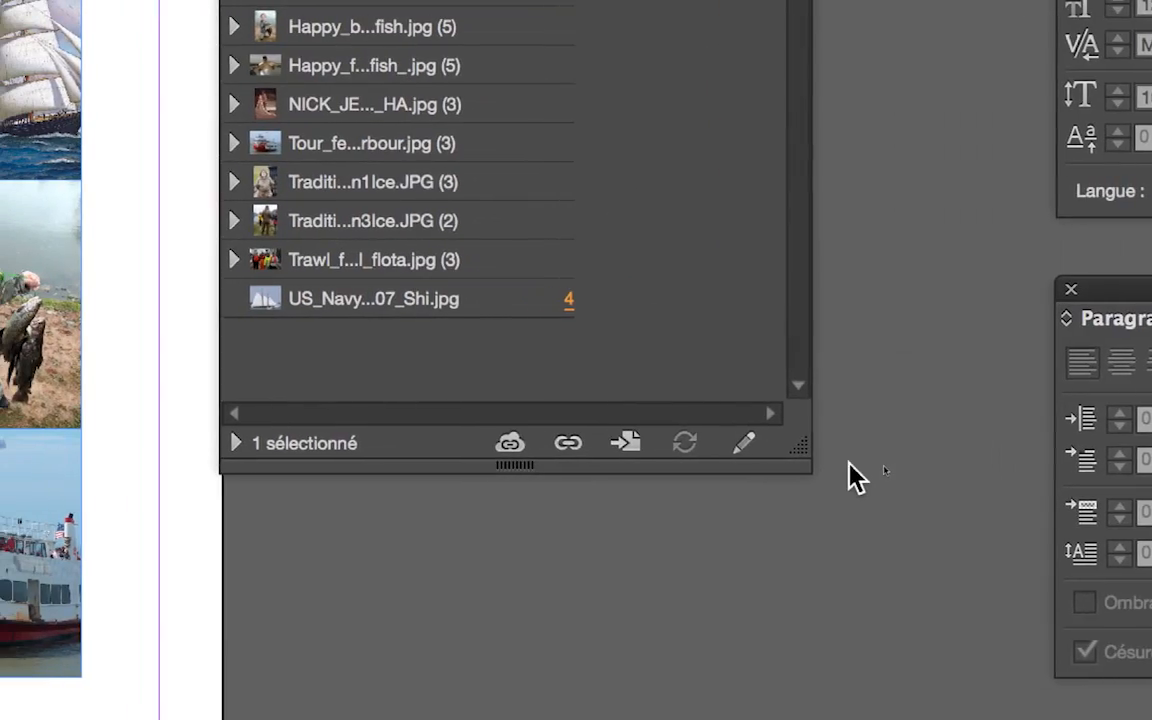
drag(836, 459, 868, 703)
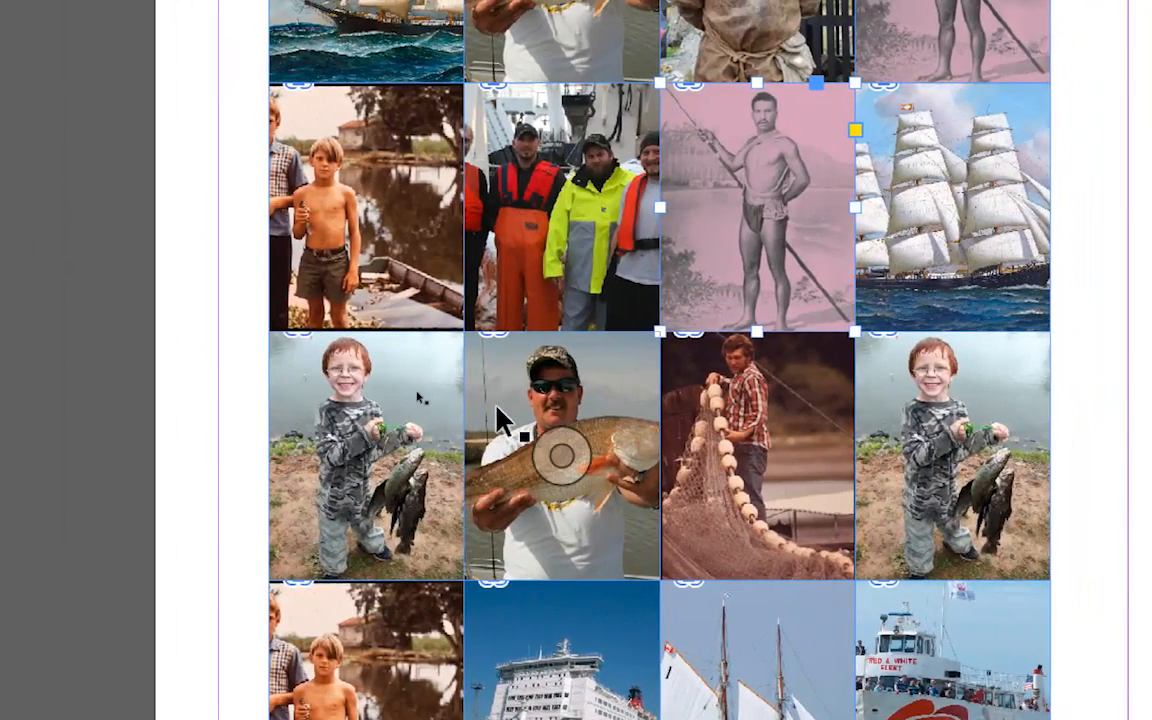
Select the man-with-fish image in the third row and widen the Links panel's name column to fit the full file names.
click(624, 396)
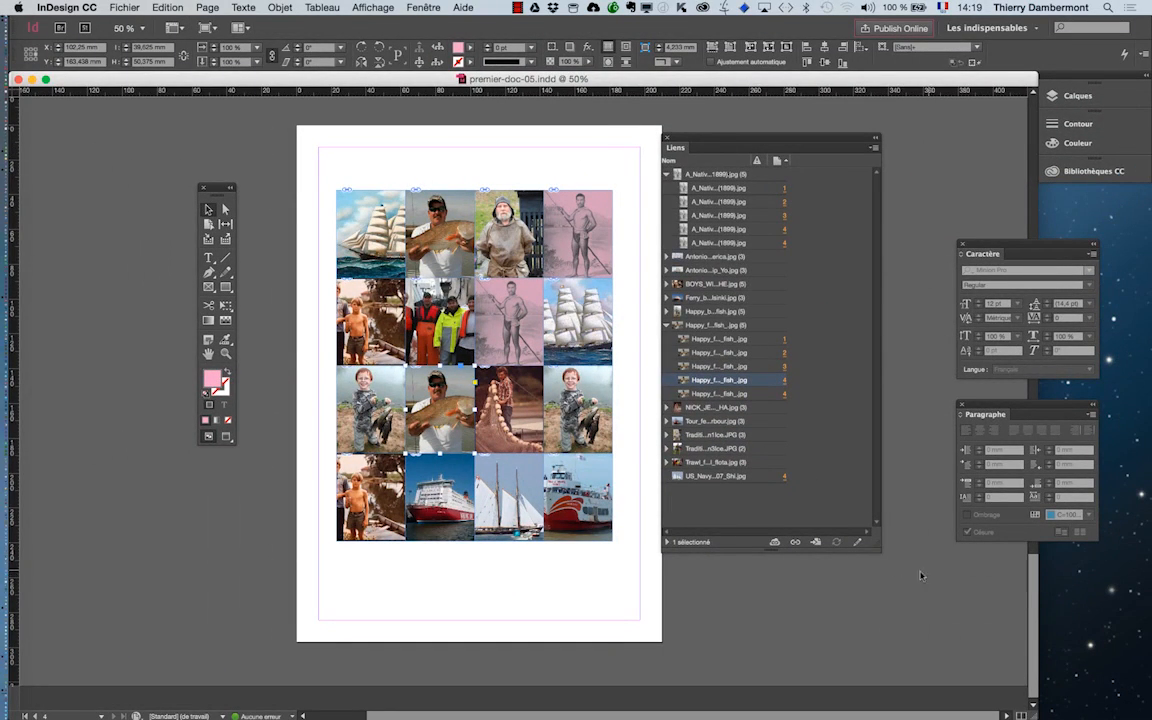
drag(876, 543, 1043, 549)
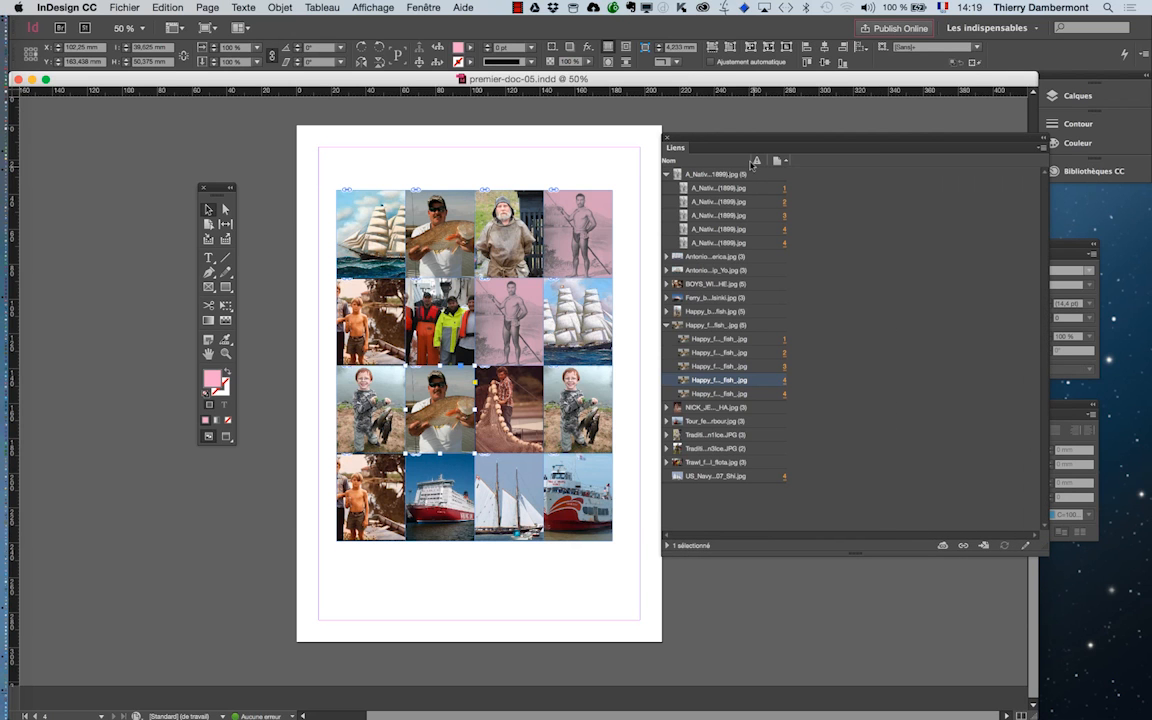
drag(753, 162, 813, 181)
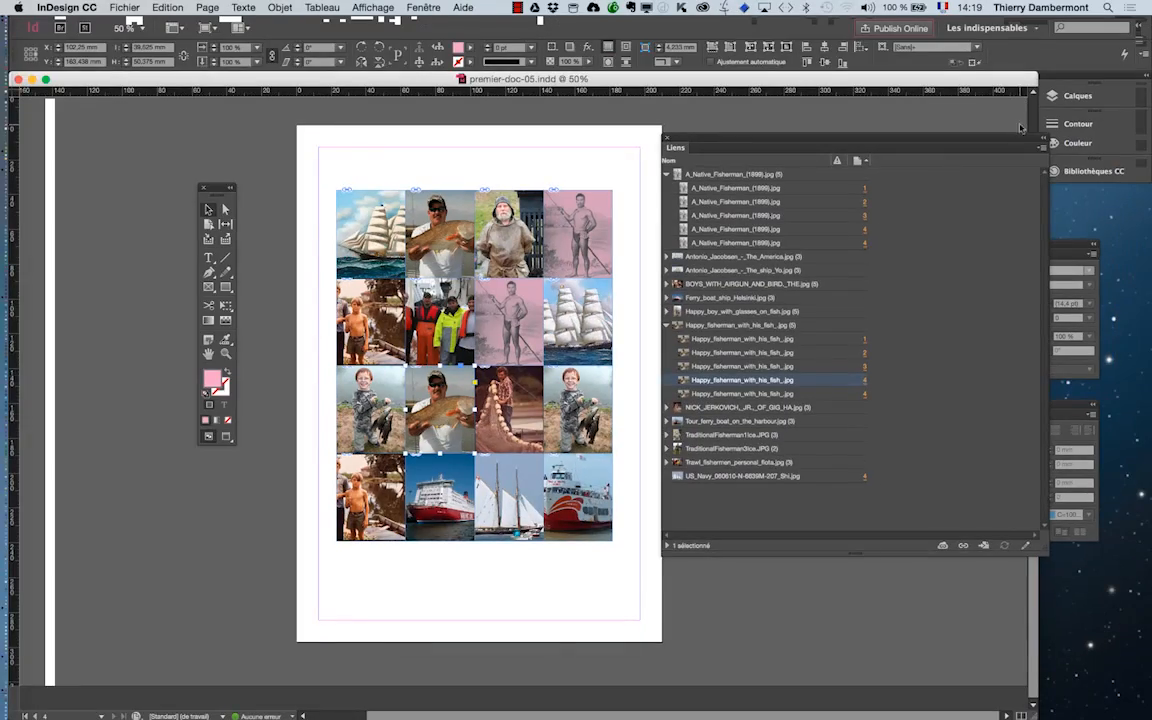
drag(1043, 549, 947, 567)
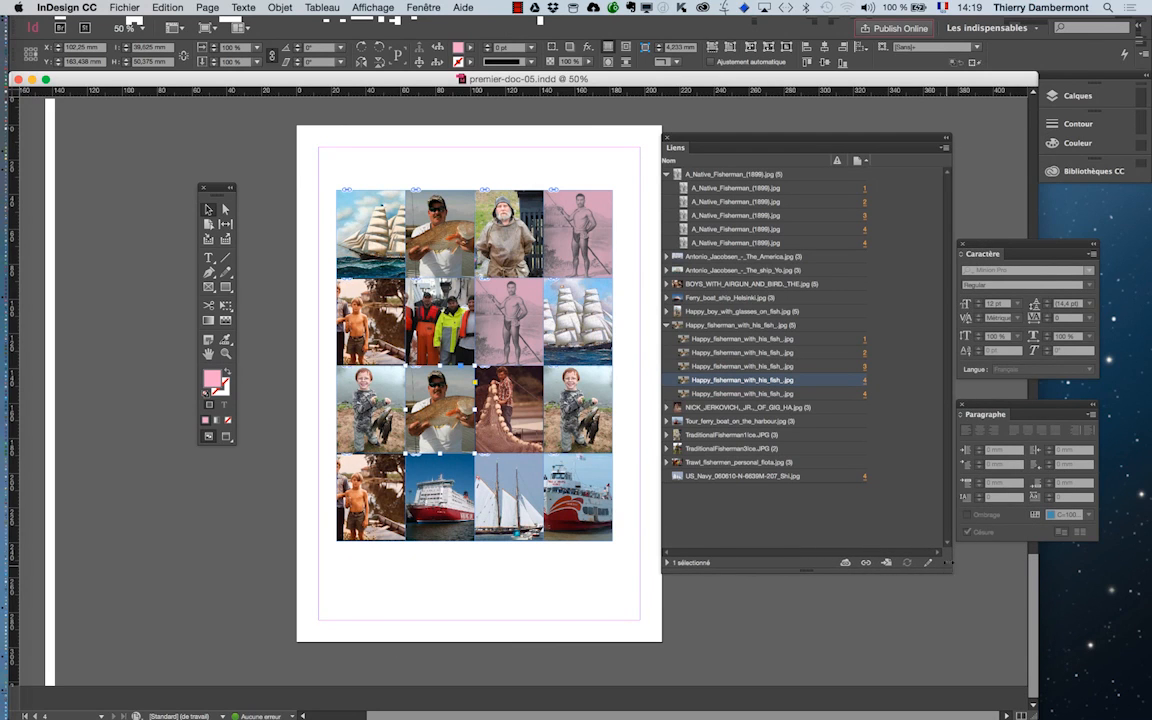
Open the selected link Happy_fisherman_with_his_fish_.jpg for editing with Adobe Photoshop CC 2015 and switch to Photoshop.
click(944, 149)
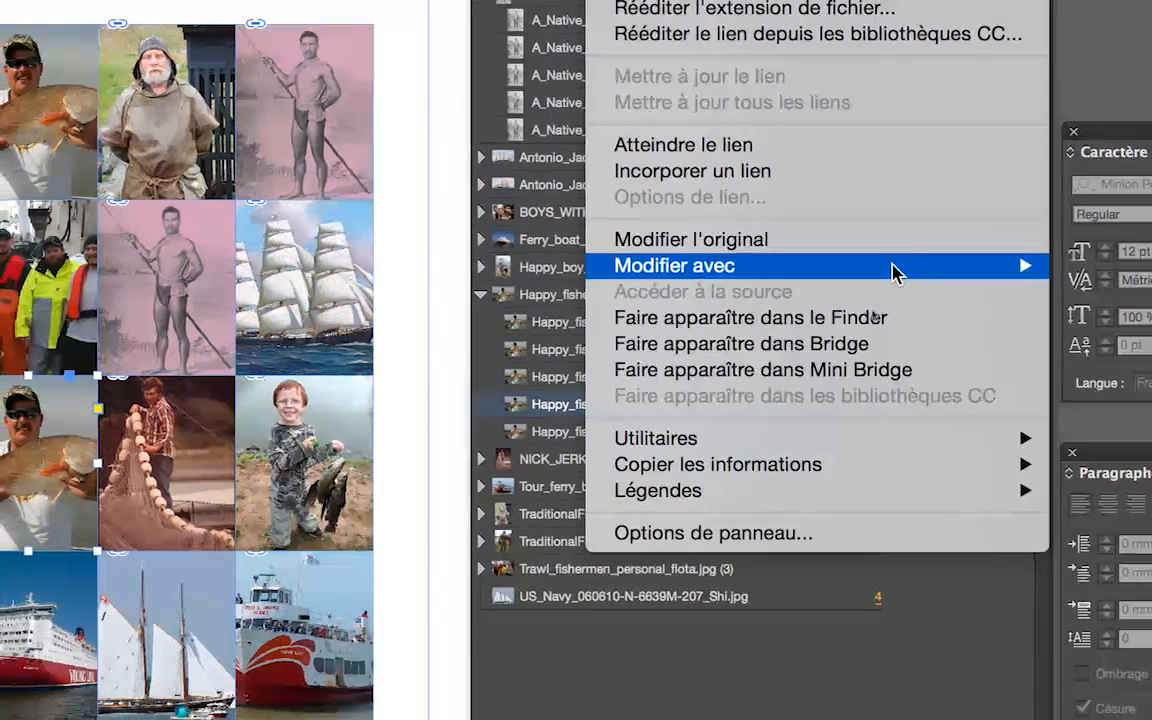
mouse_move(888, 278)
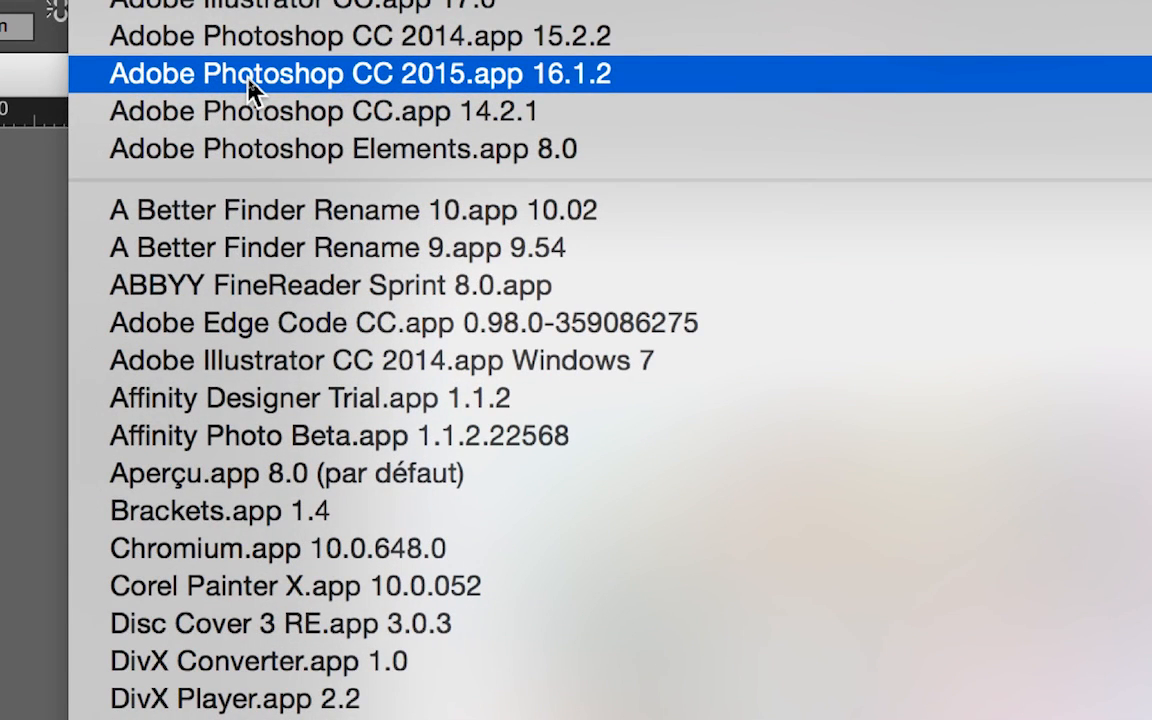
click(248, 88)
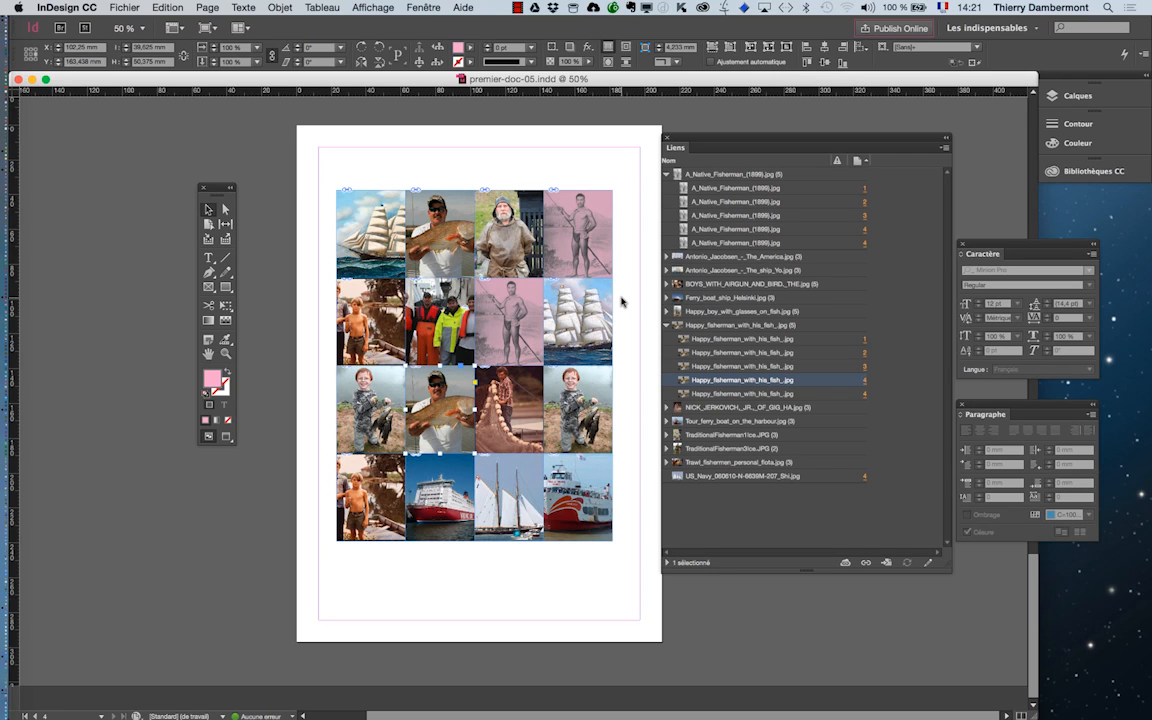
key(super+Tab)
key(super+Tab)
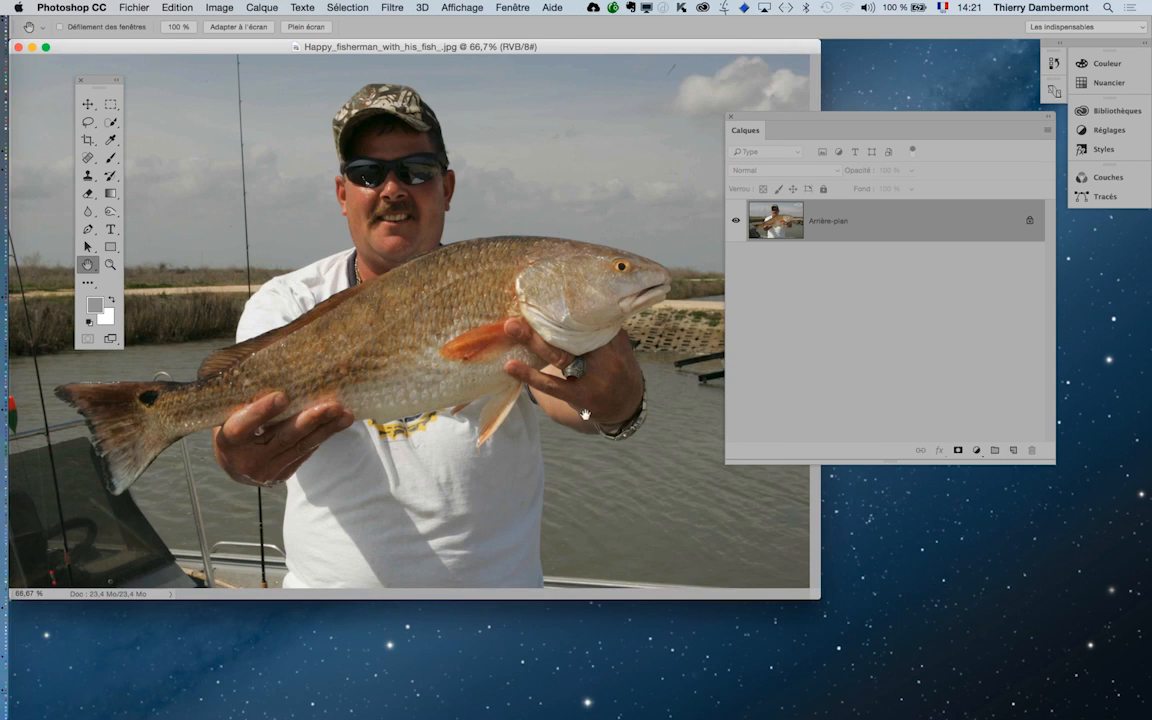
Zoom the fisherman image out to about 45% and display it in full-screen mode with the menu bar, clear of the Layers panel.
alt+click(508, 388)
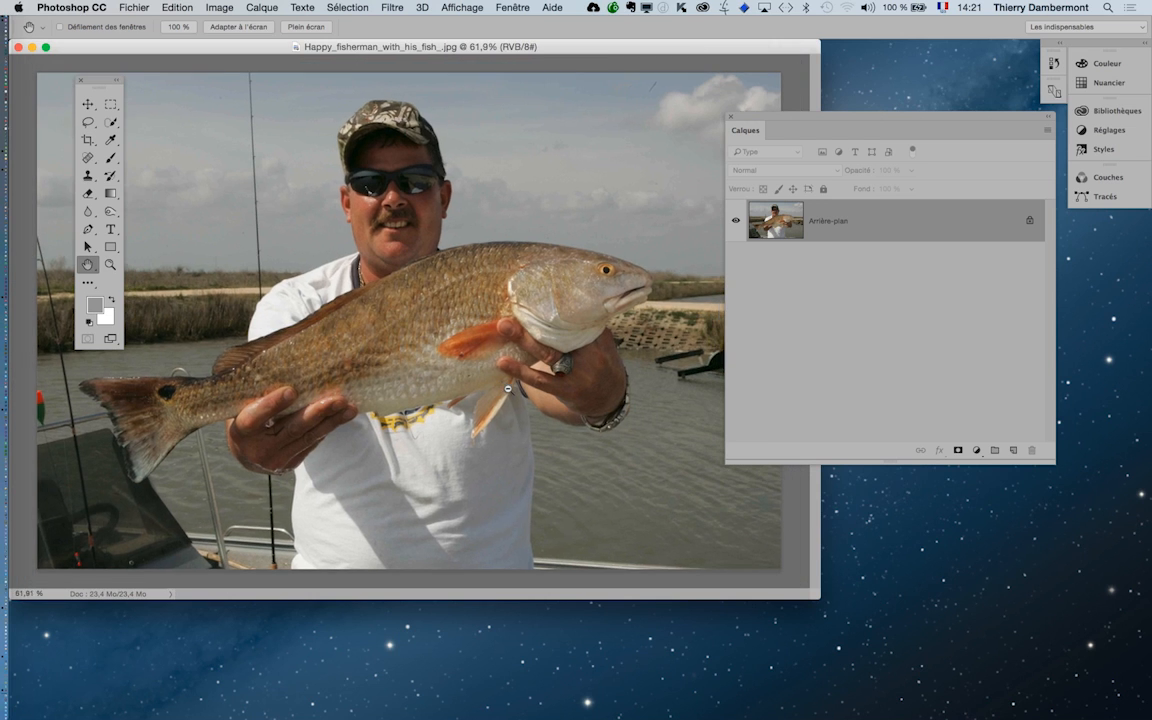
scroll(508, 388, down, 5)
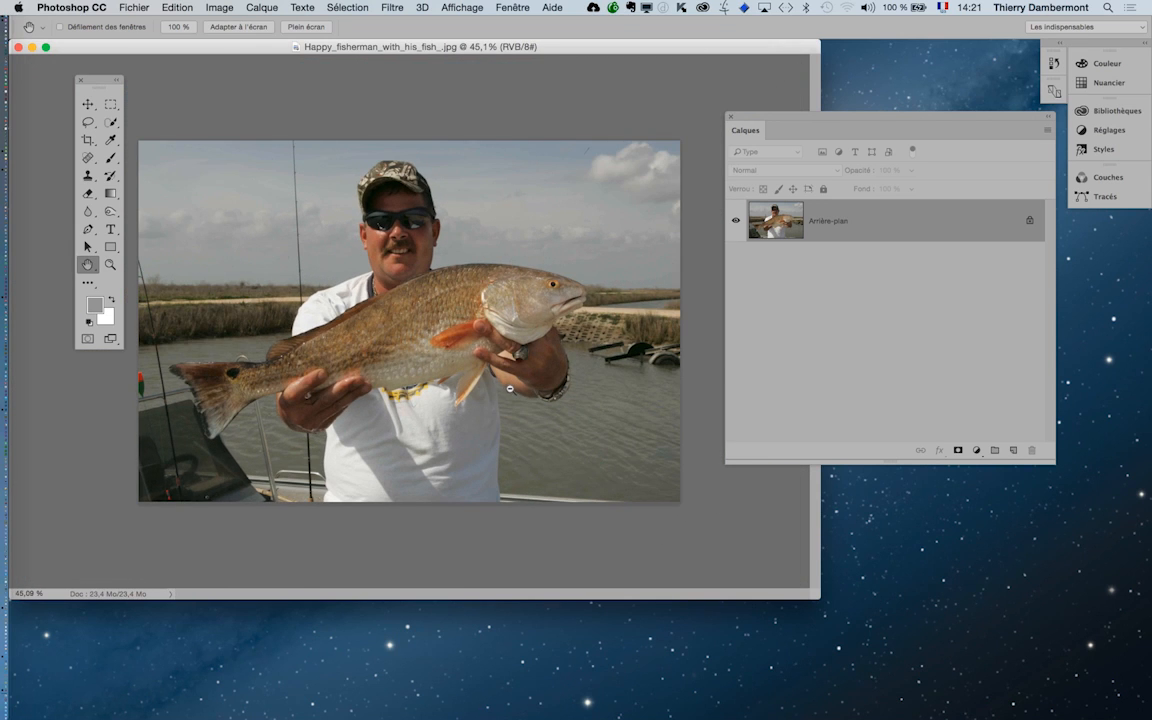
key(f)
drag(510, 389, 343, 358)
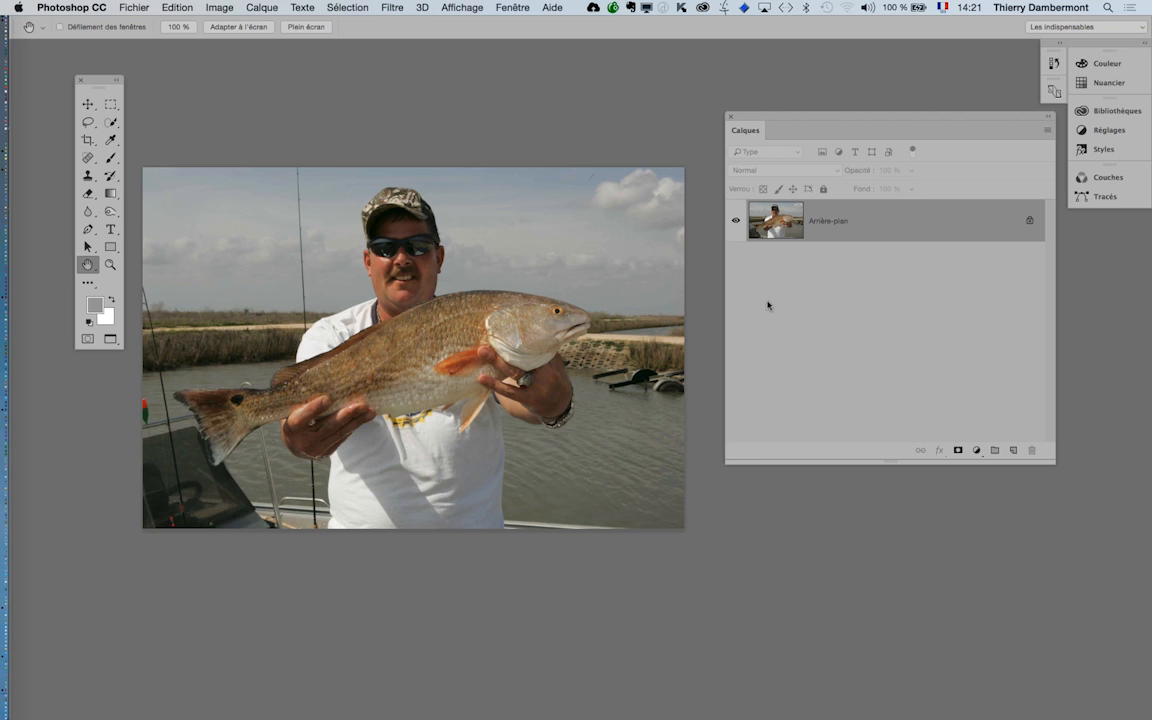
drag(594, 301, 605, 318)
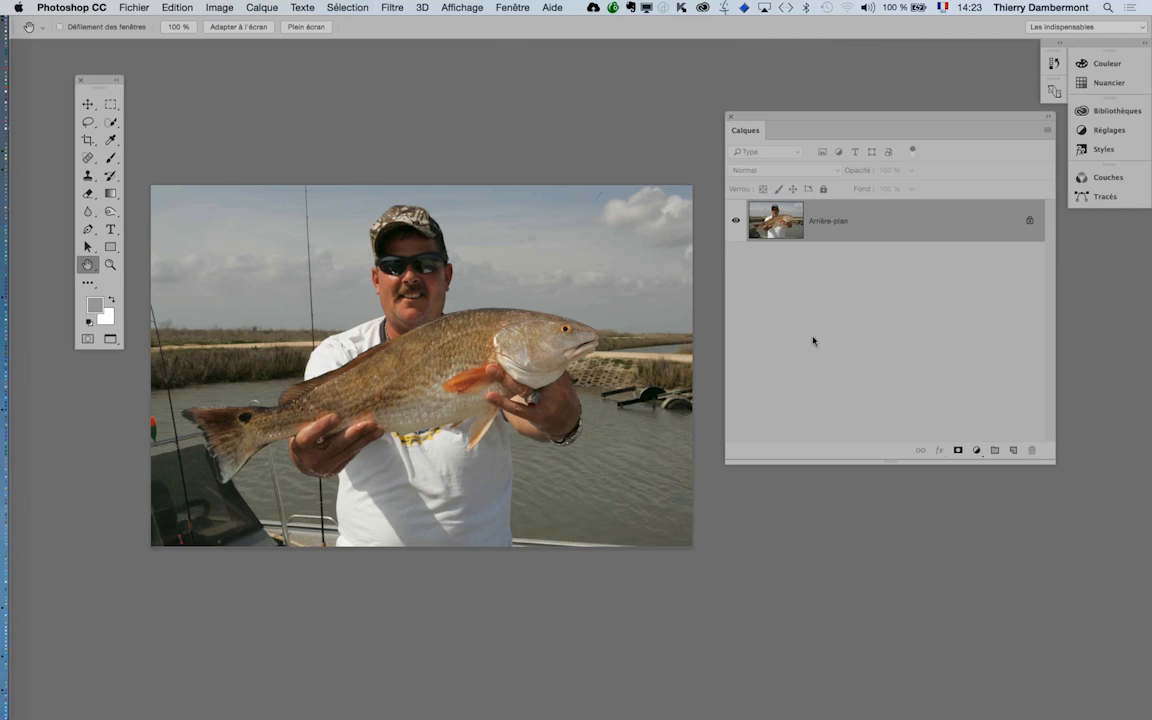
click(258, 7)
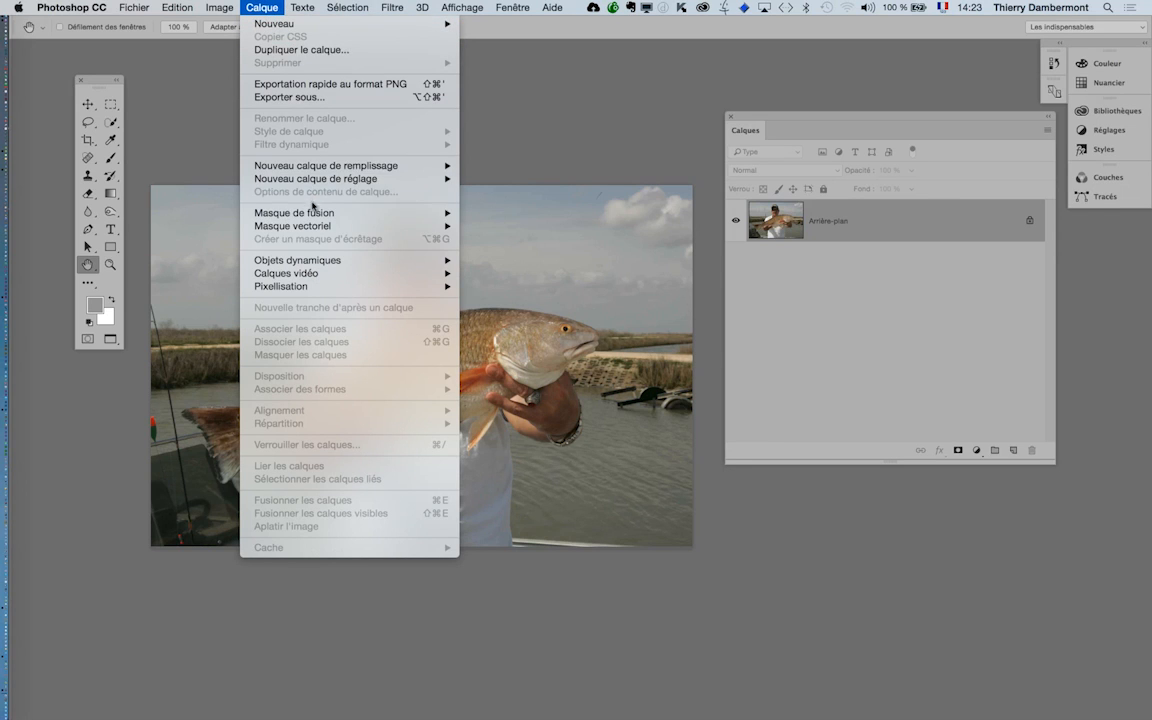
mouse_move(314, 213)
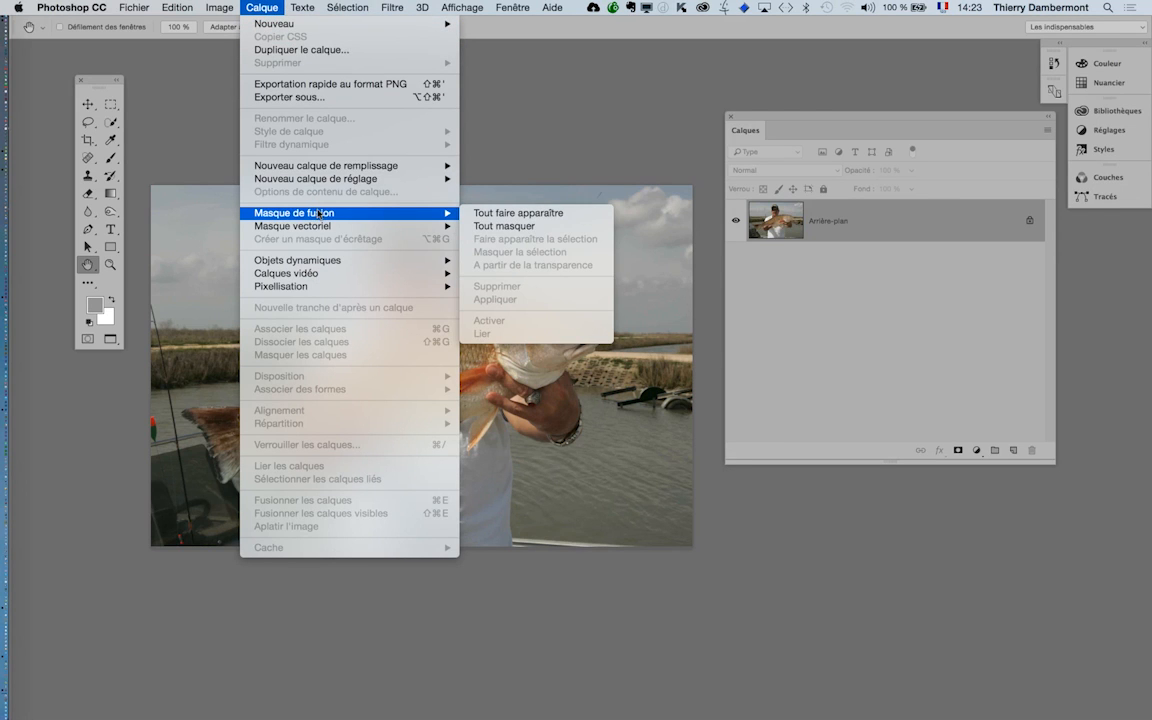
mouse_move(204, 7)
mouse_move(222, 46)
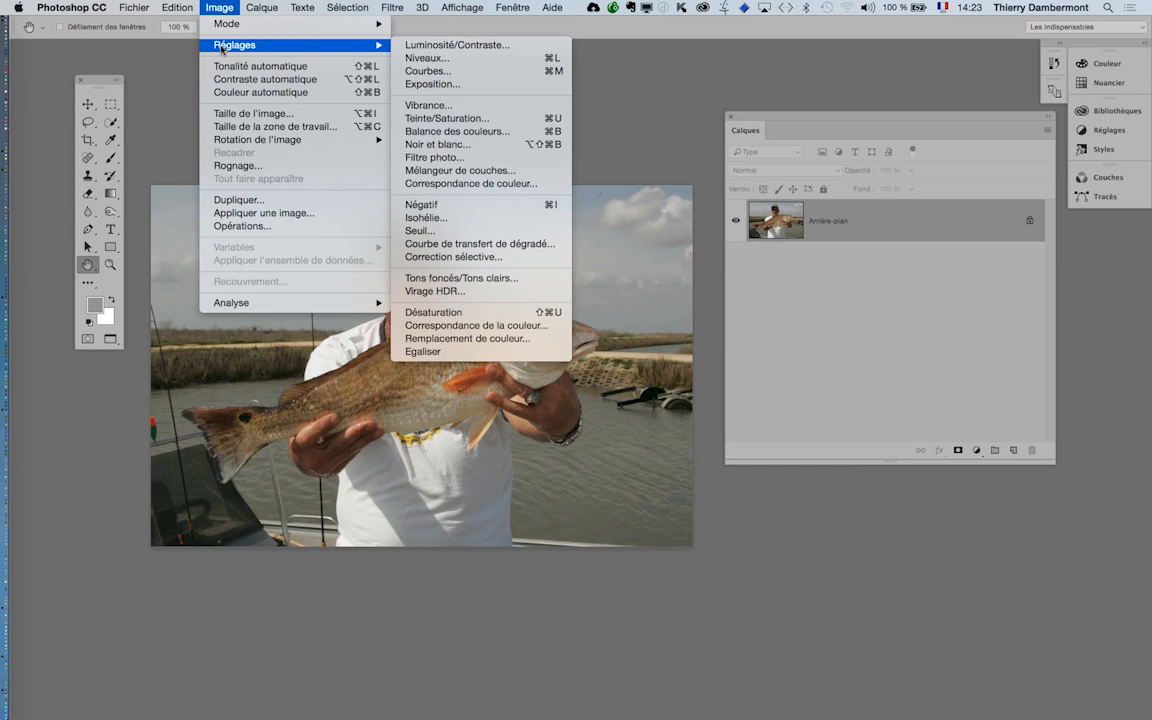
click(486, 146)
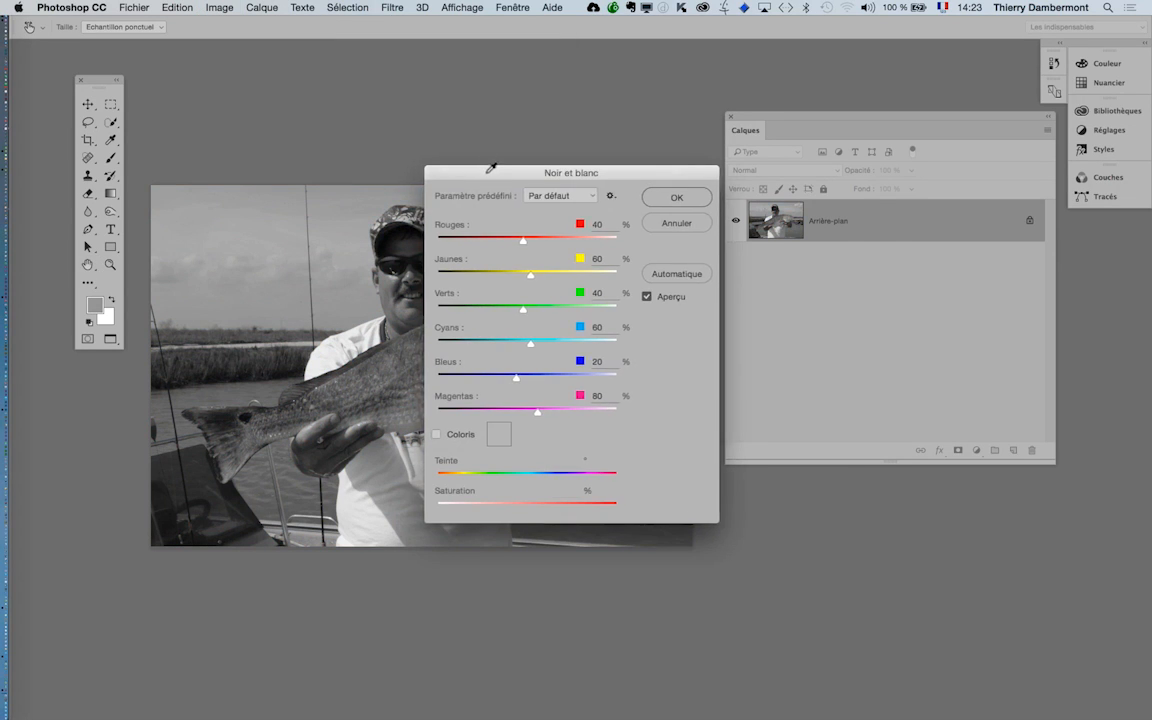
drag(488, 160, 713, 69)
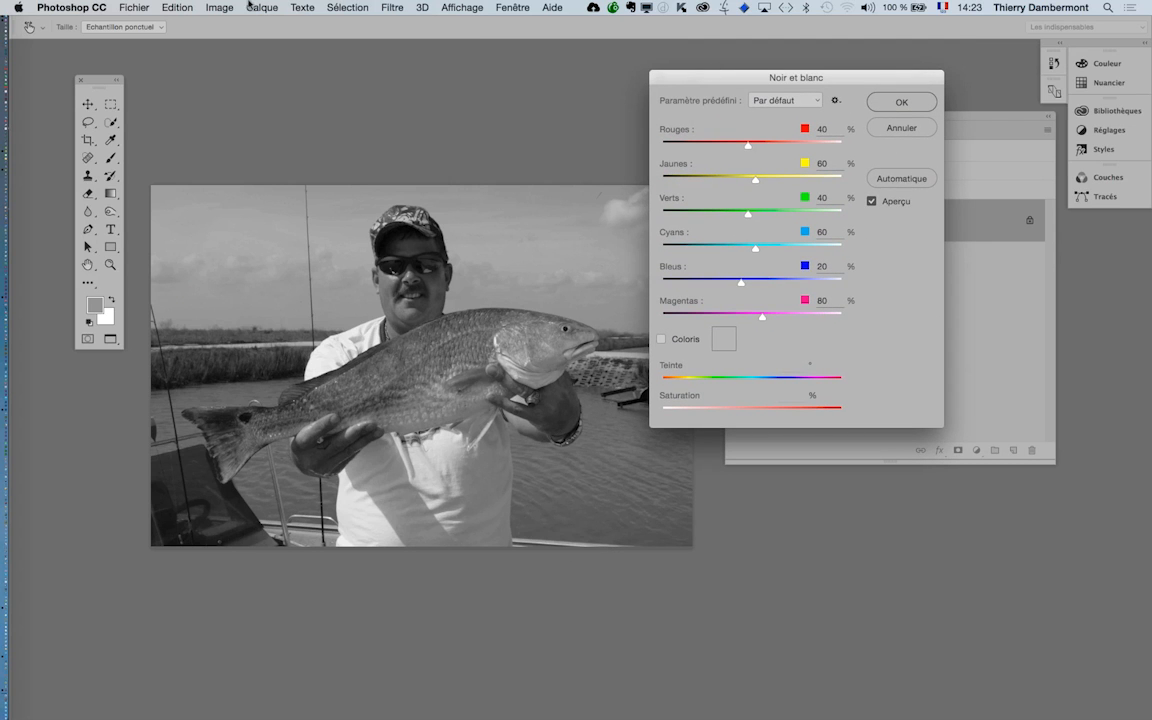
drag(796, 76, 787, 88)
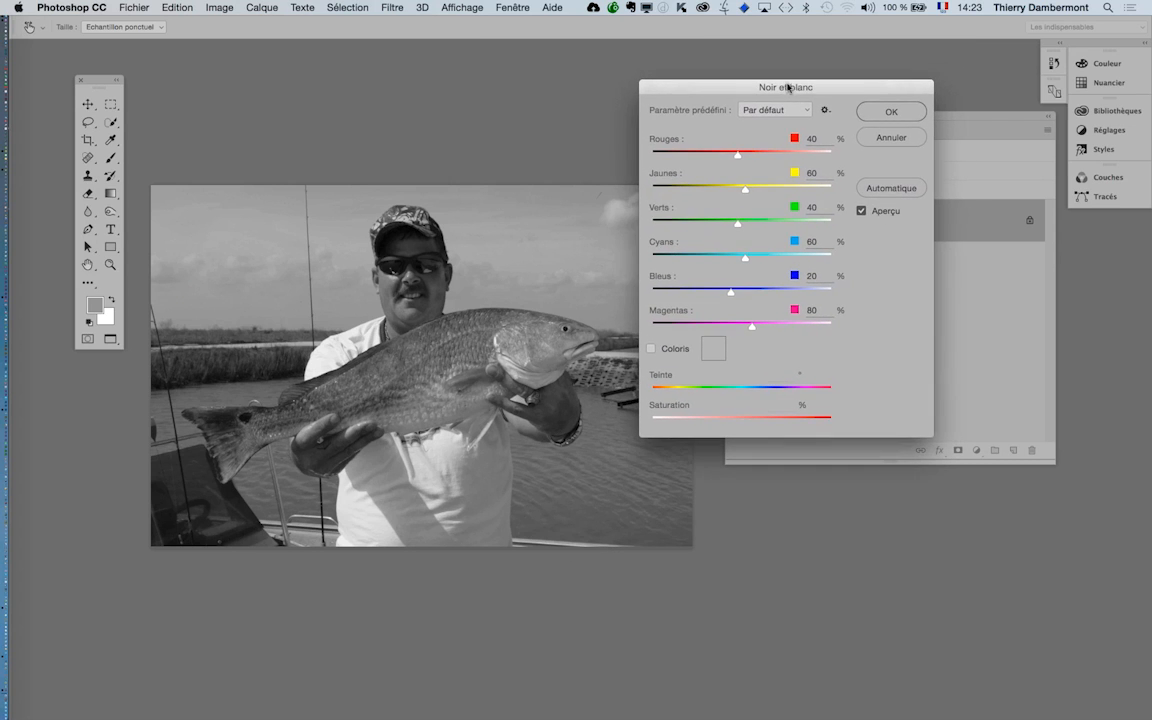
click(867, 139)
Add a Black & White adjustment layer above the fisherman photo and enlarge its properties beside the image to show all colour sliders.
click(262, 7)
mouse_move(297, 179)
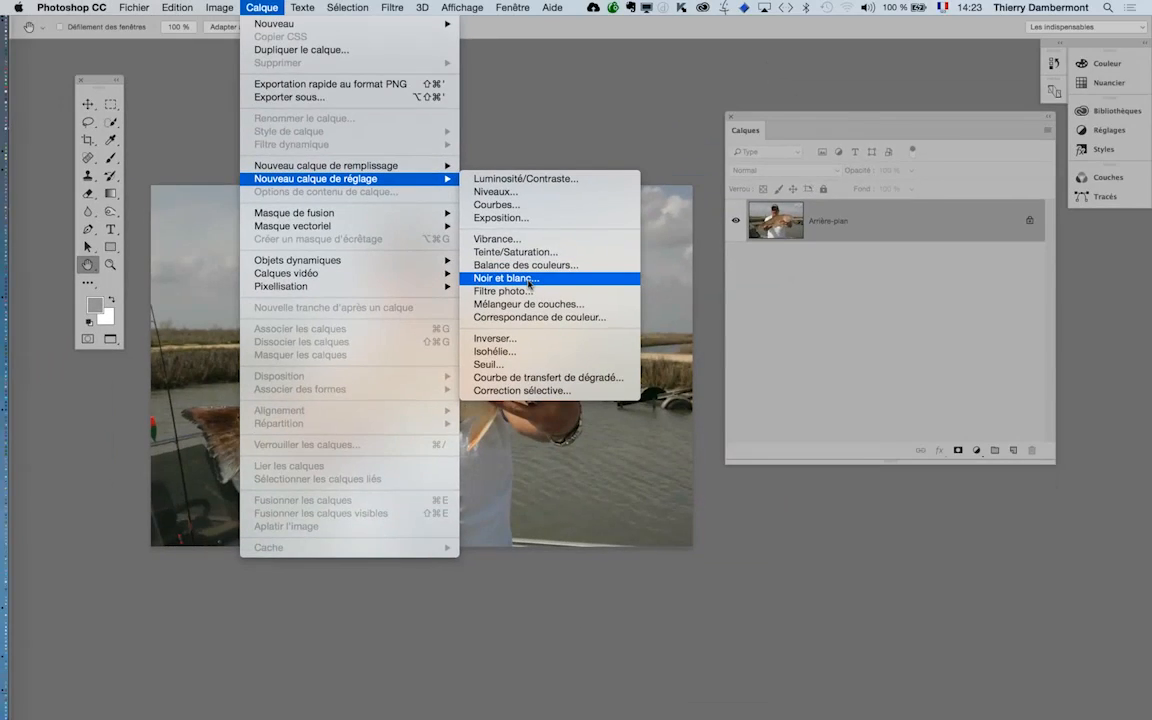
click(529, 284)
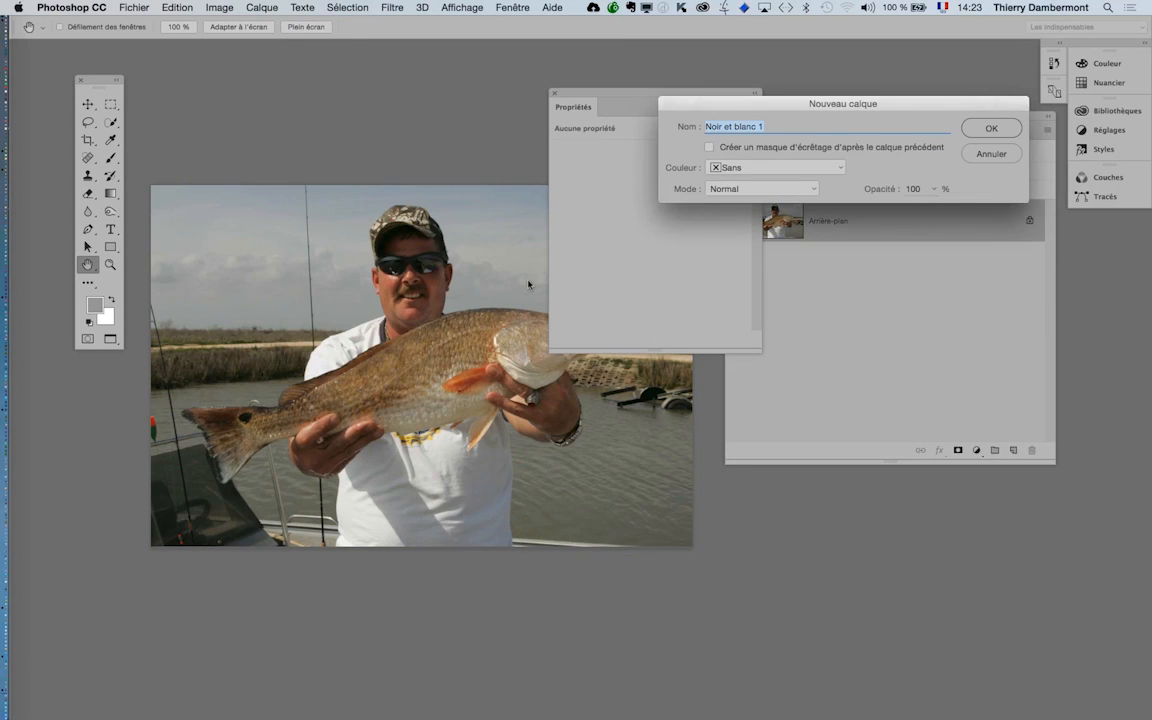
click(1016, 130)
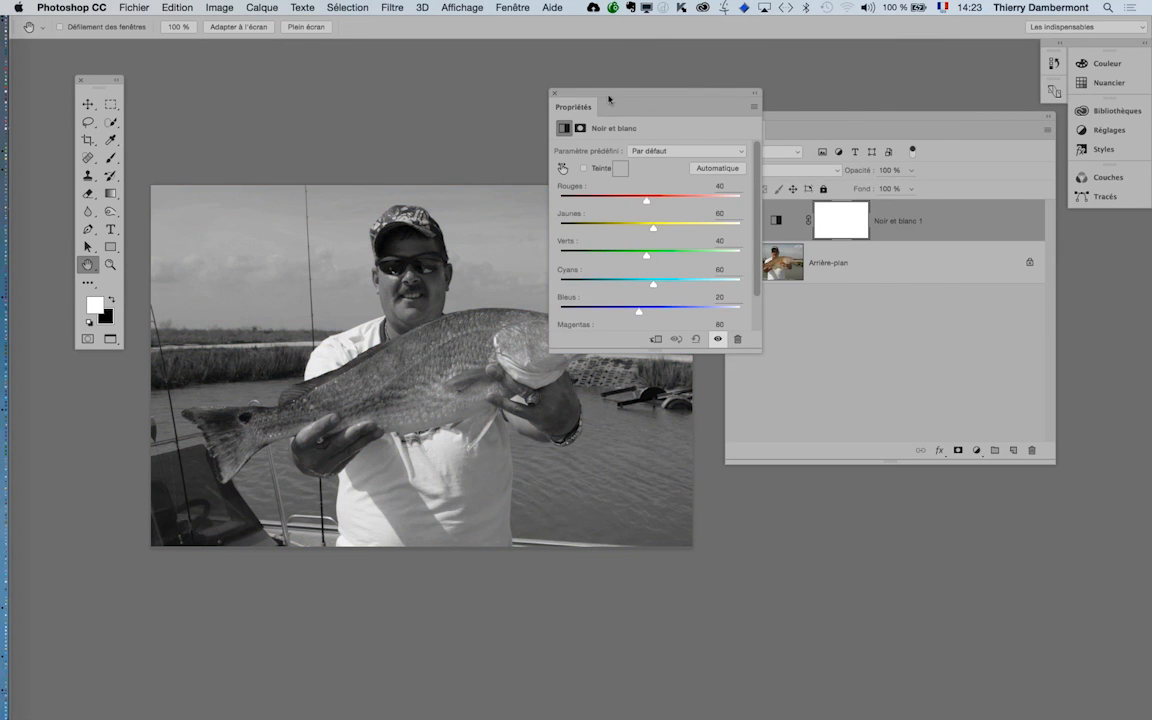
drag(609, 99, 765, 67)
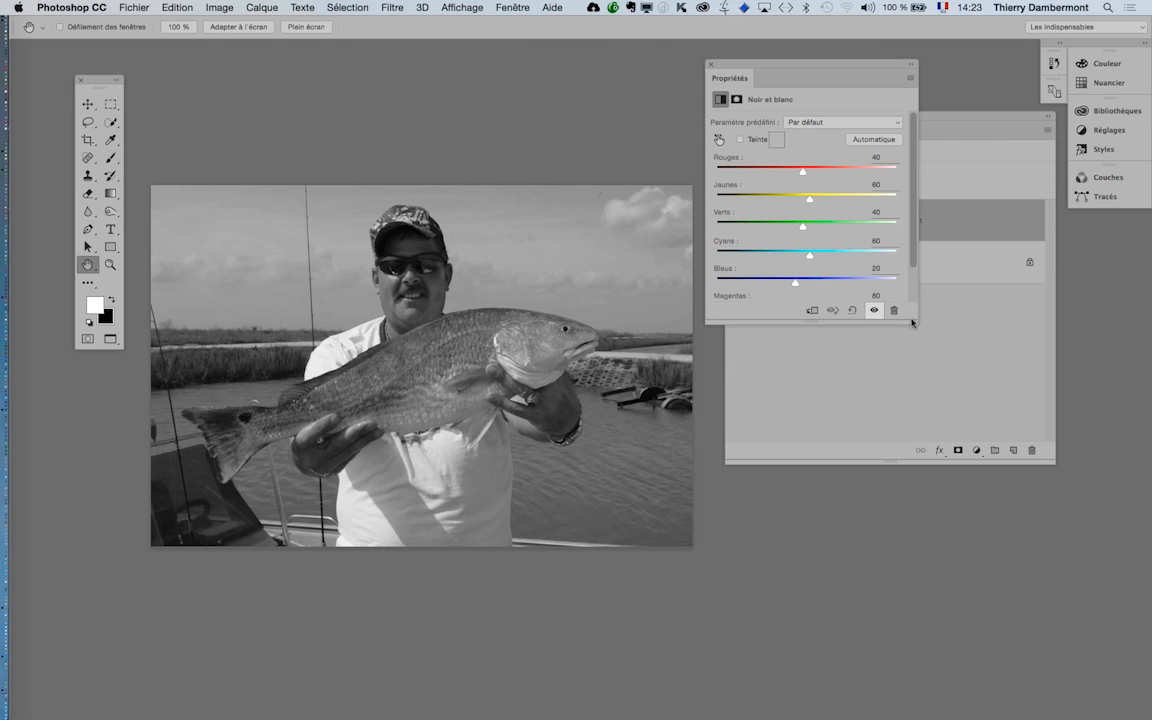
drag(914, 322, 924, 424)
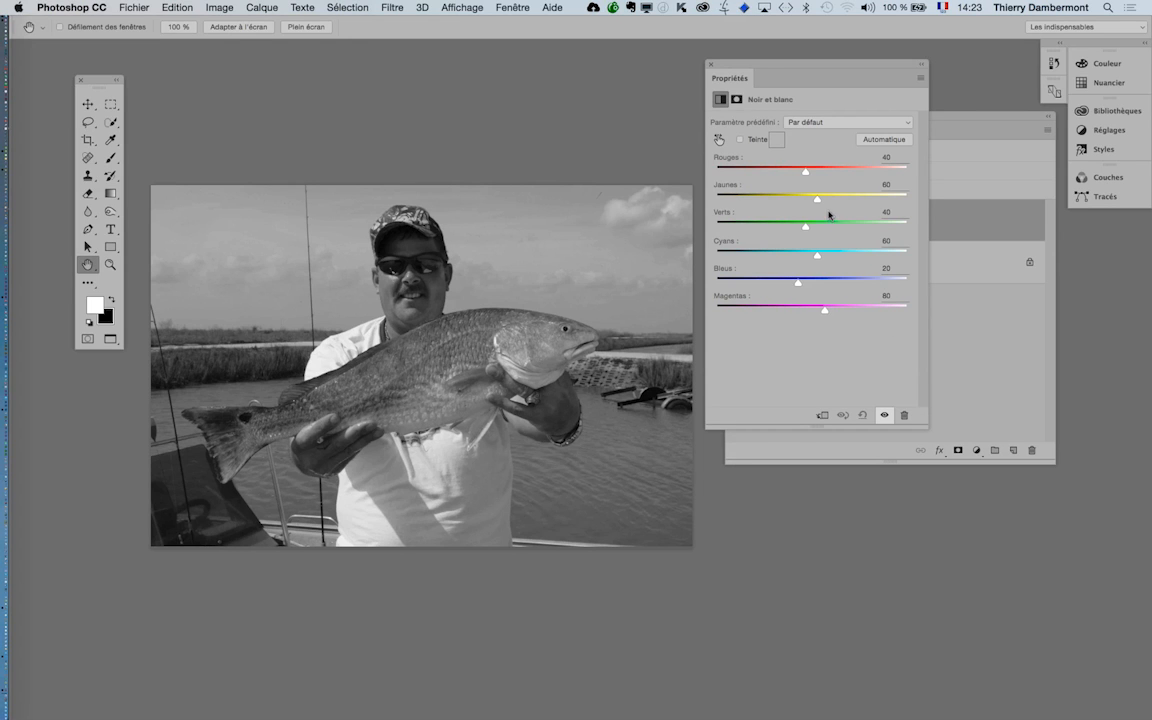
mouse_move(20, 635)
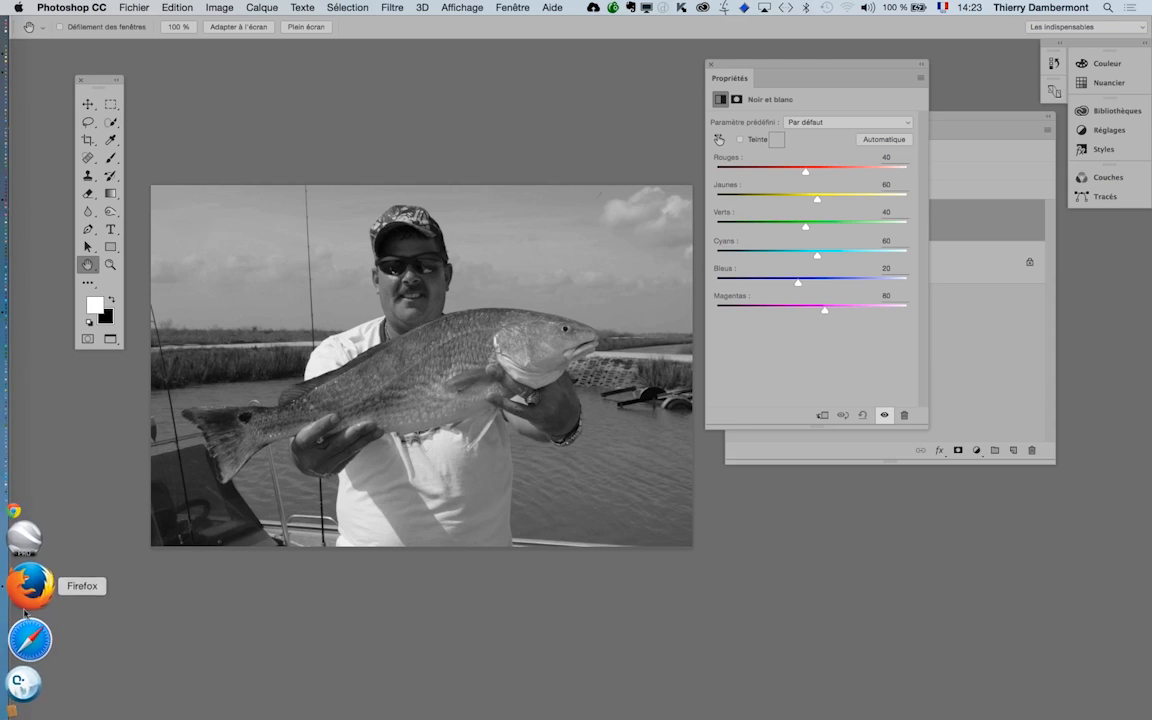
click(29, 604)
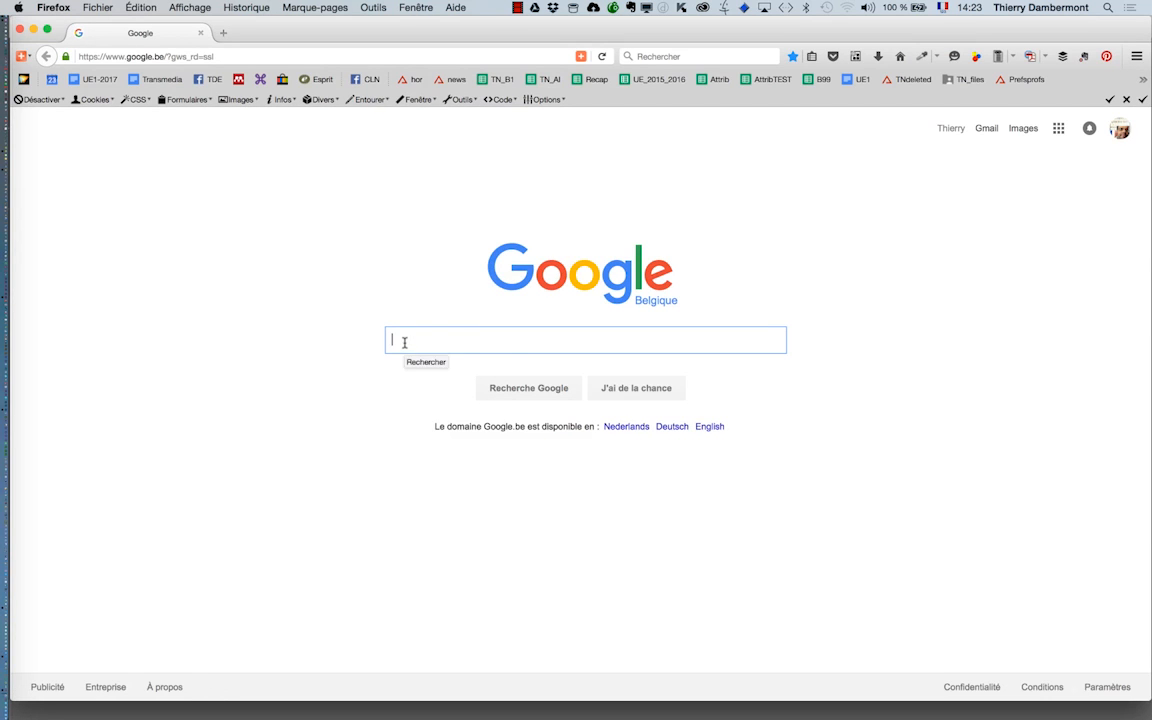
text(dxo)
key(Return)
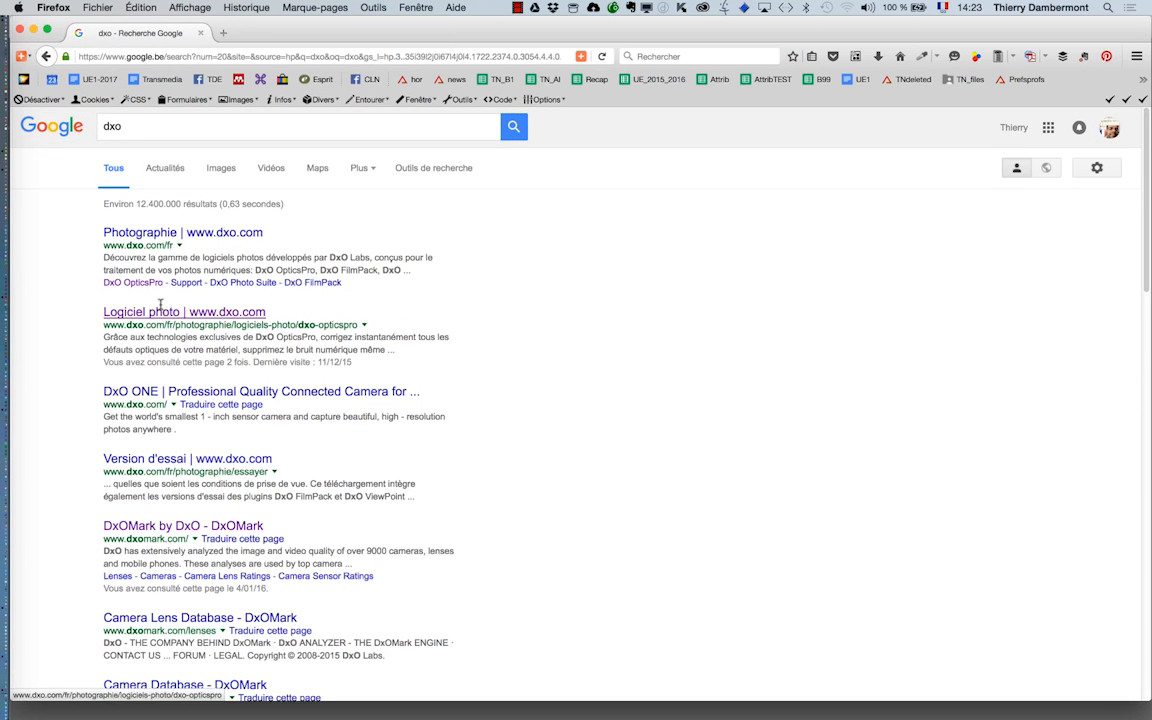
click(182, 234)
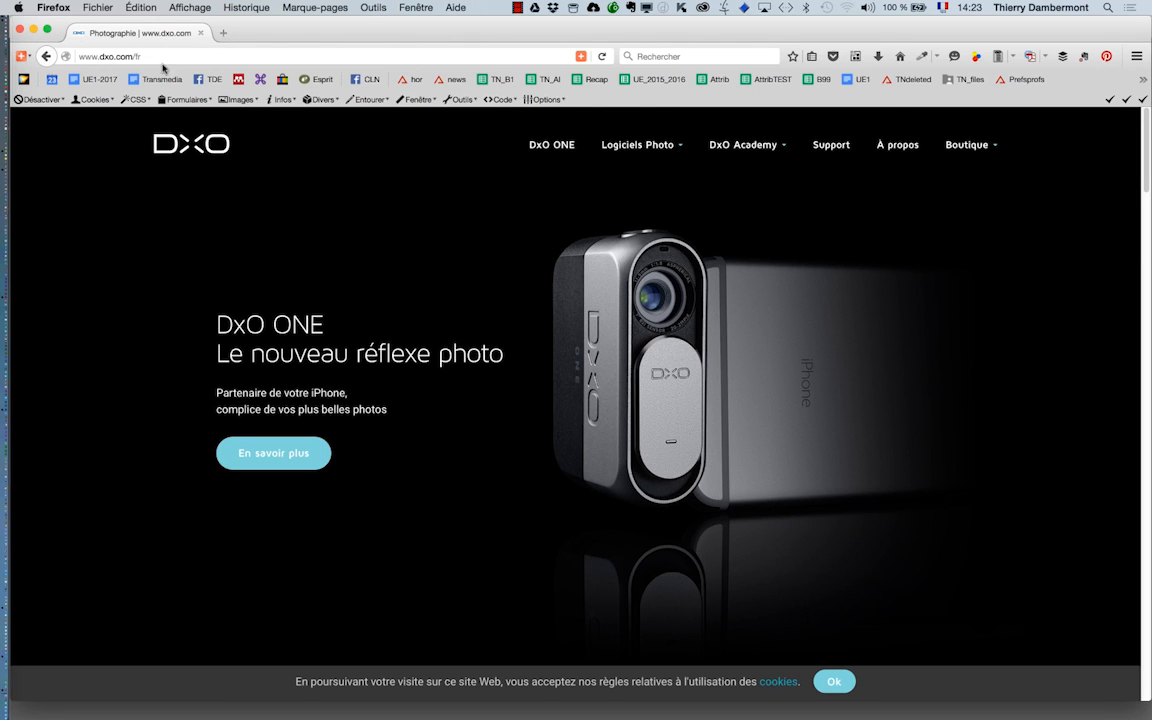
click(22, 31)
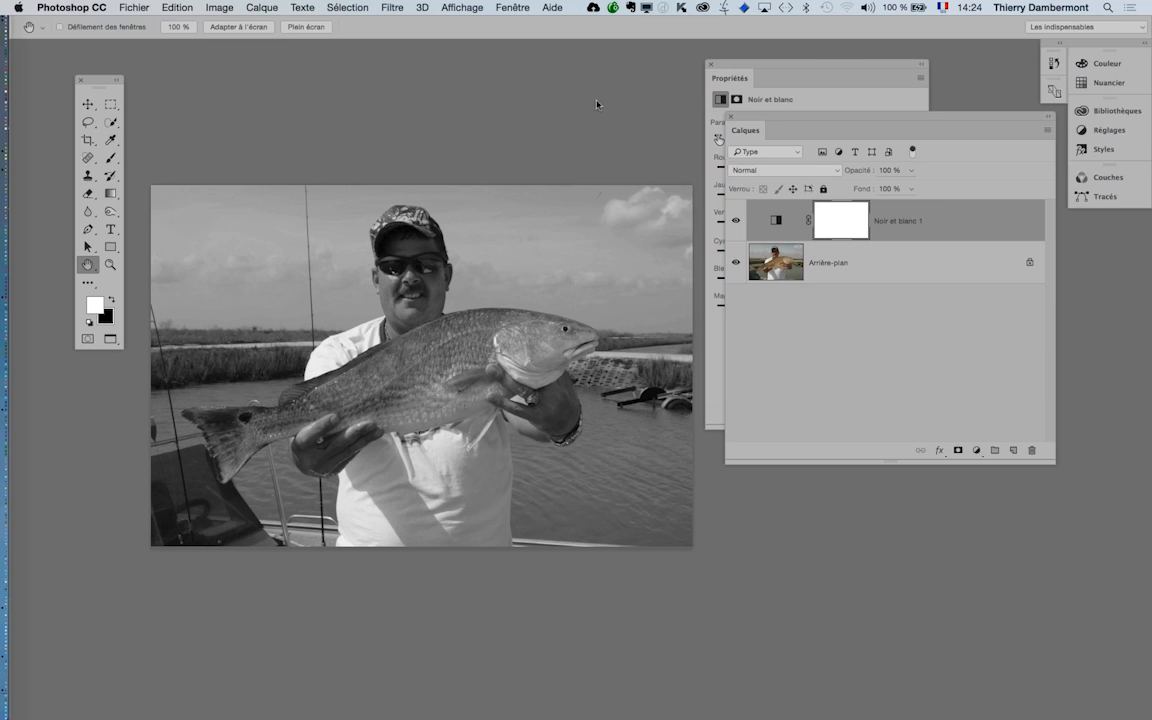
Separate the Layers and Properties panels and set the black-and-white mix to reds 117, yellows 60, greens 164, cyans 191, blues 130, magentas 90.
drag(800, 115, 862, 342)
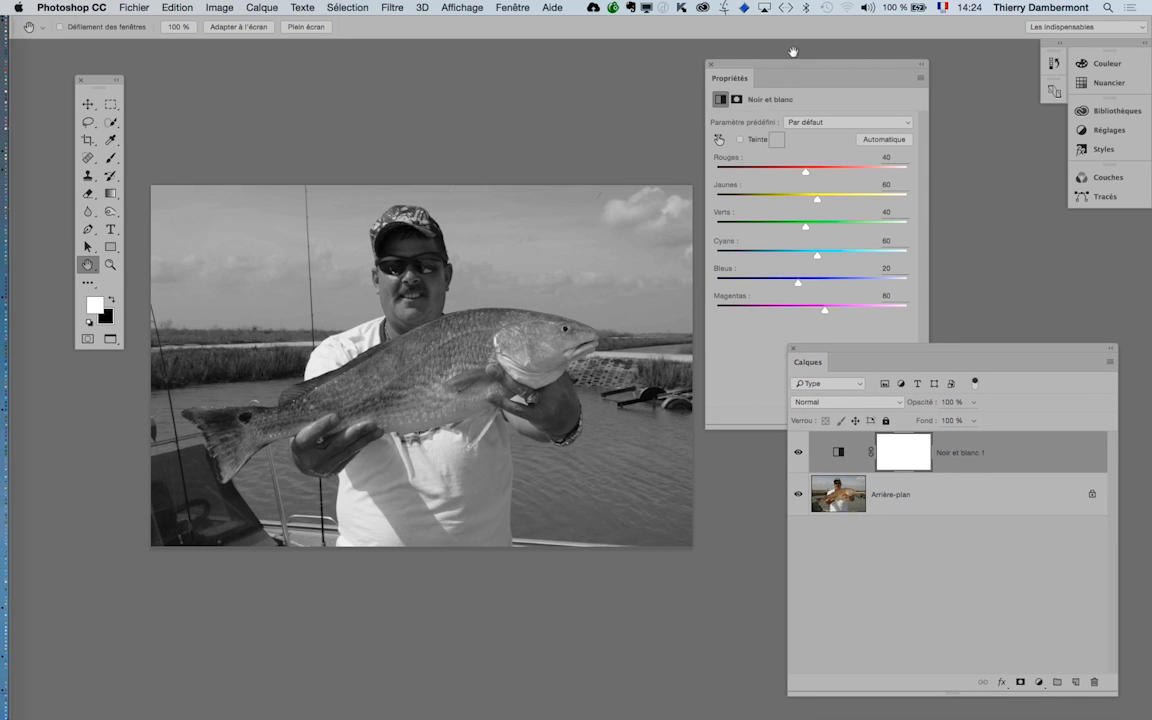
drag(789, 69, 728, 74)
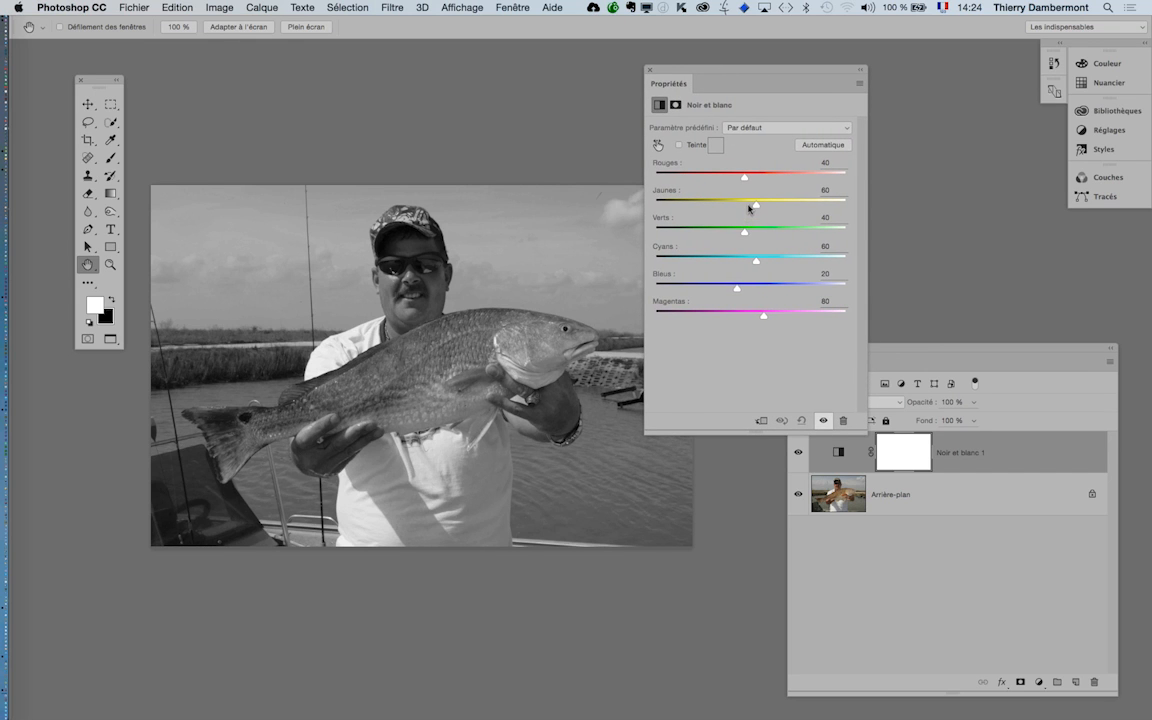
drag(749, 208, 739, 232)
drag(744, 176, 798, 177)
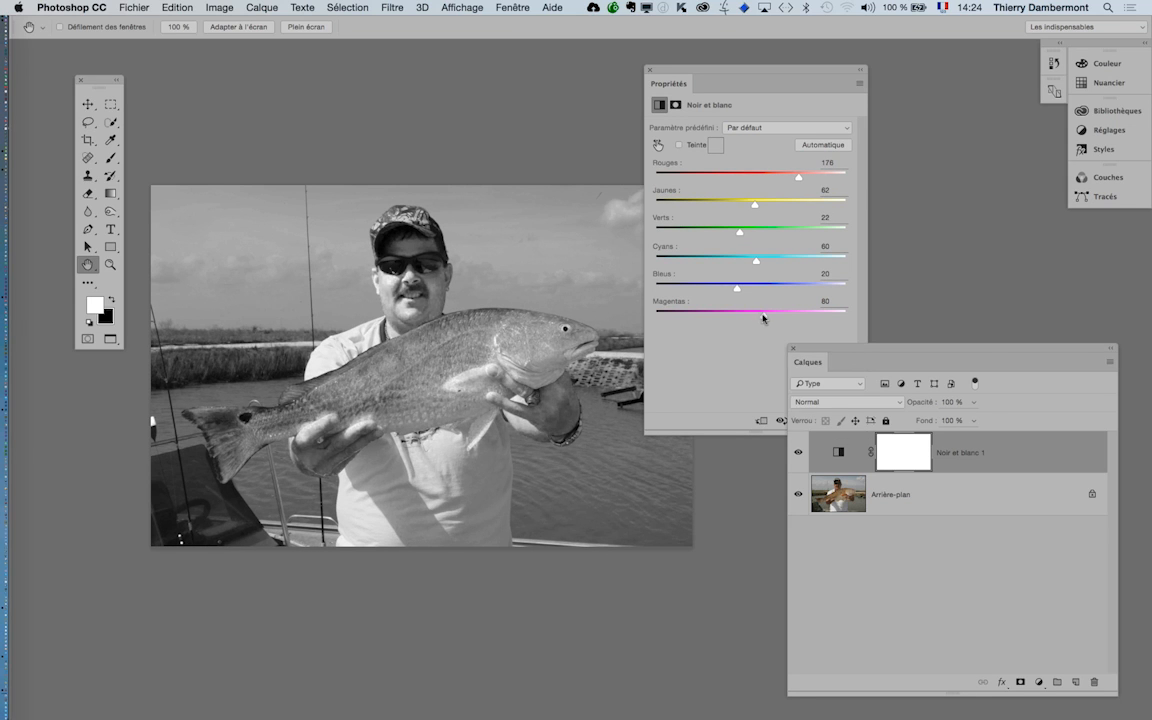
drag(763, 318, 806, 262)
drag(739, 231, 775, 178)
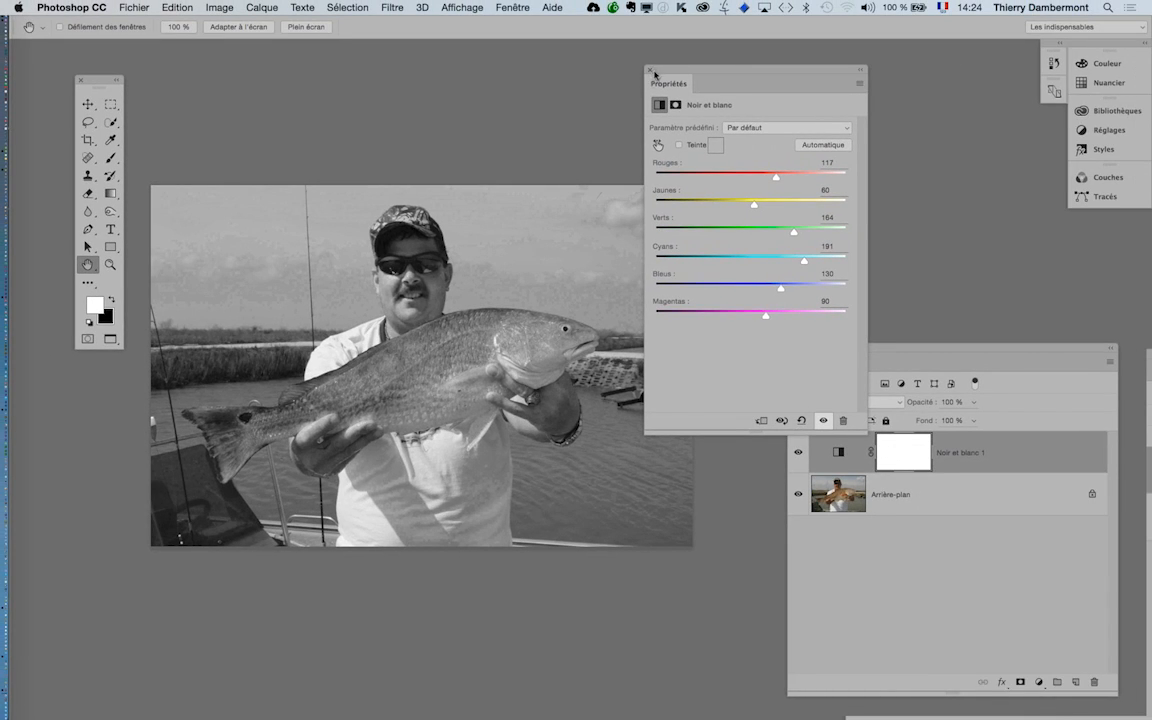
Close the adjustment's properties and place the Layers panel beside the repositioned fisherman image.
click(650, 70)
drag(846, 355, 781, 218)
drag(523, 372, 523, 302)
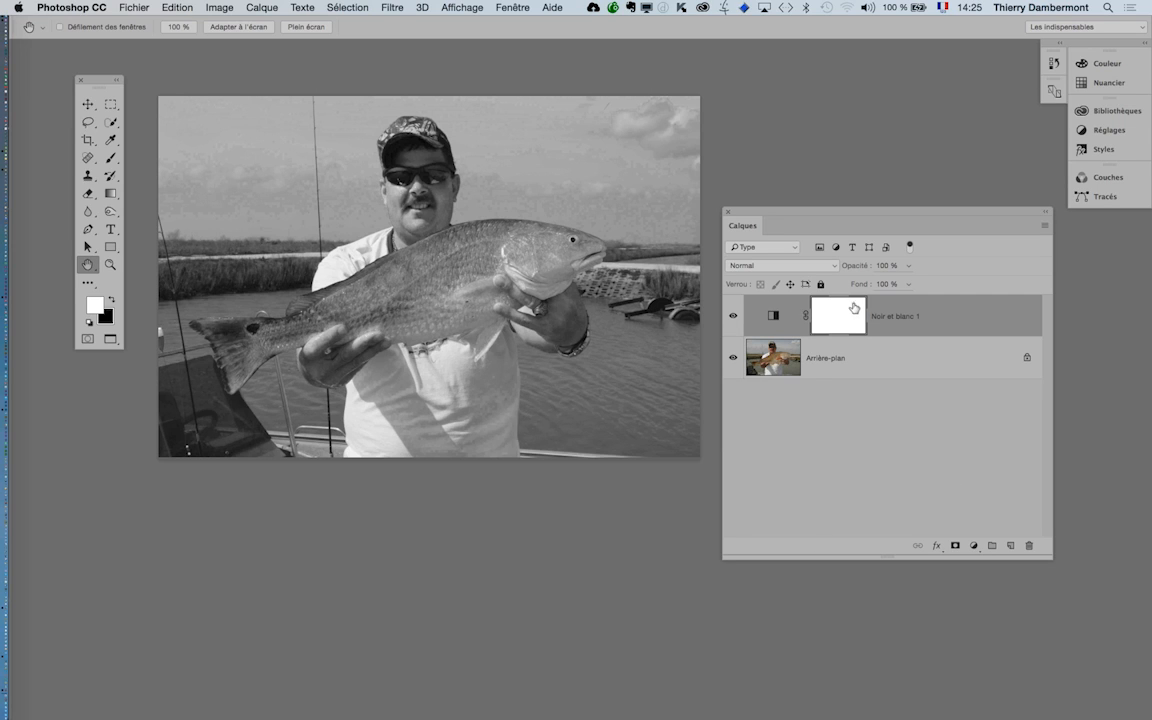
click(219, 7)
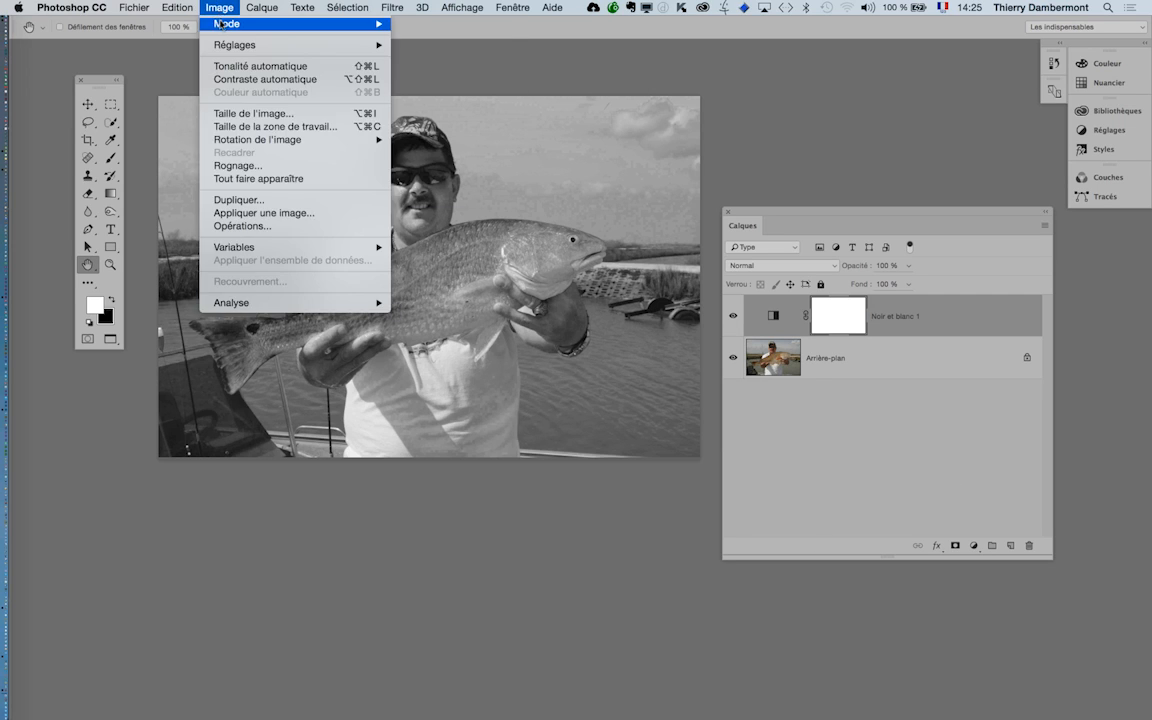
click(968, 181)
drag(913, 212, 903, 125)
Show the Channels panel, enlarge it to list every channel, and place it at the Layers panel's lower corner.
click(512, 7)
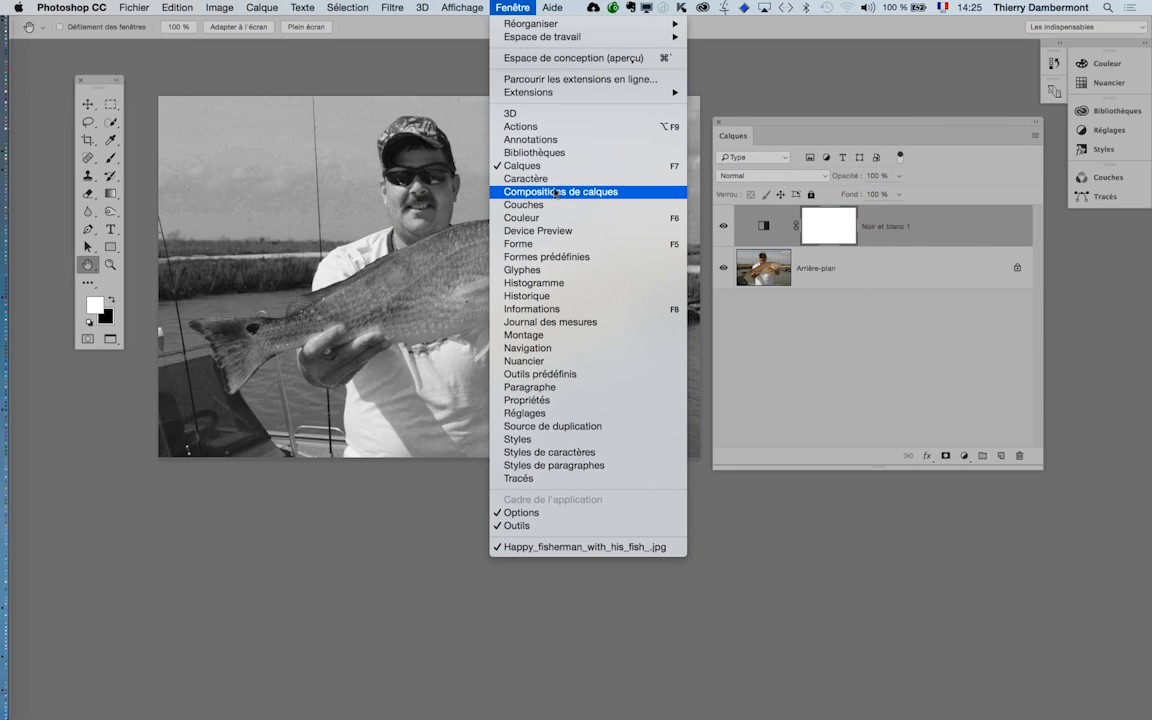
click(520, 202)
drag(945, 171, 390, 252)
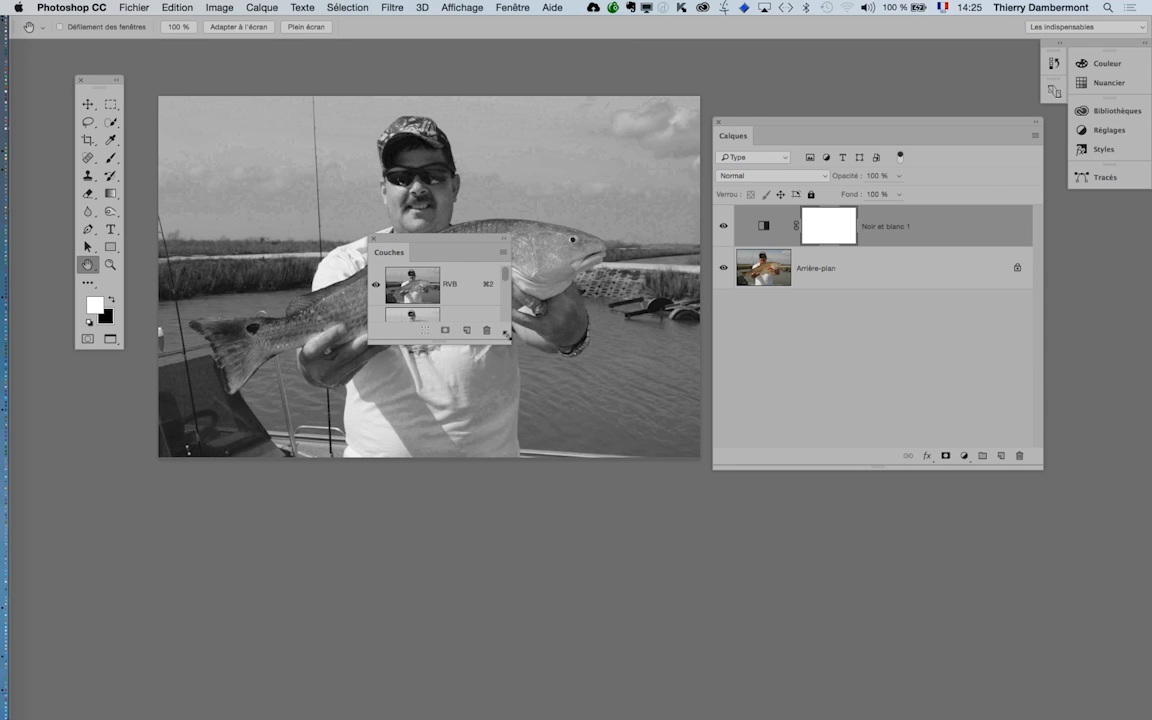
drag(506, 336, 550, 545)
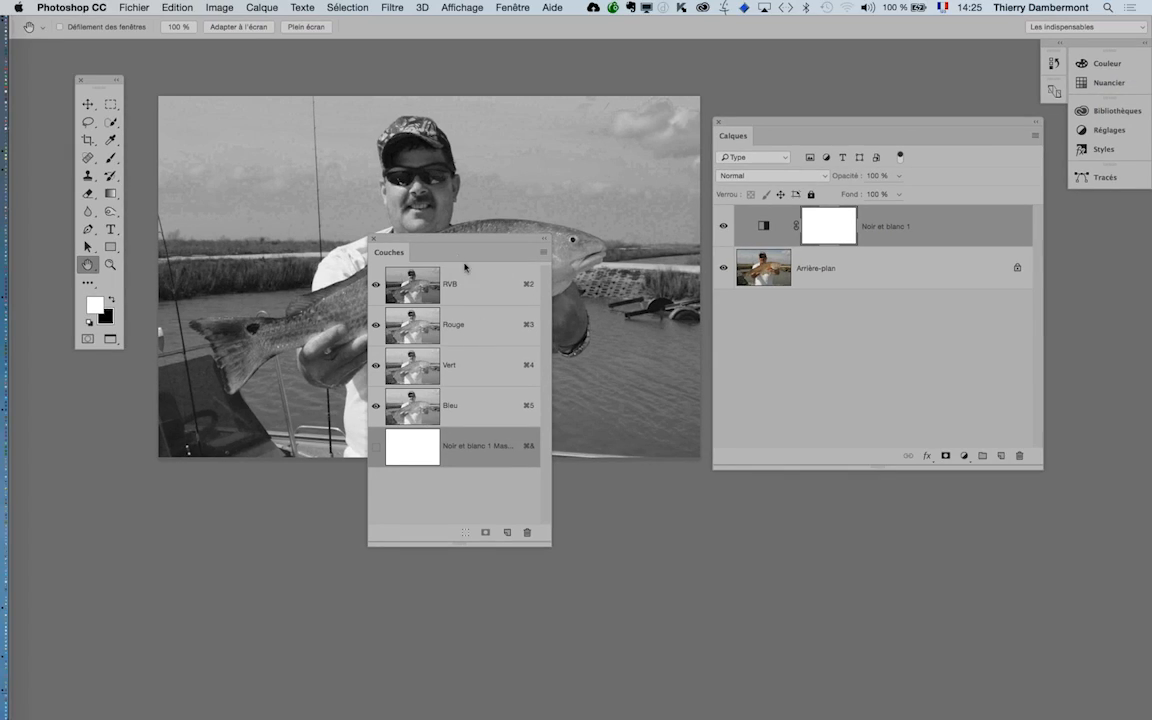
drag(451, 243, 1010, 327)
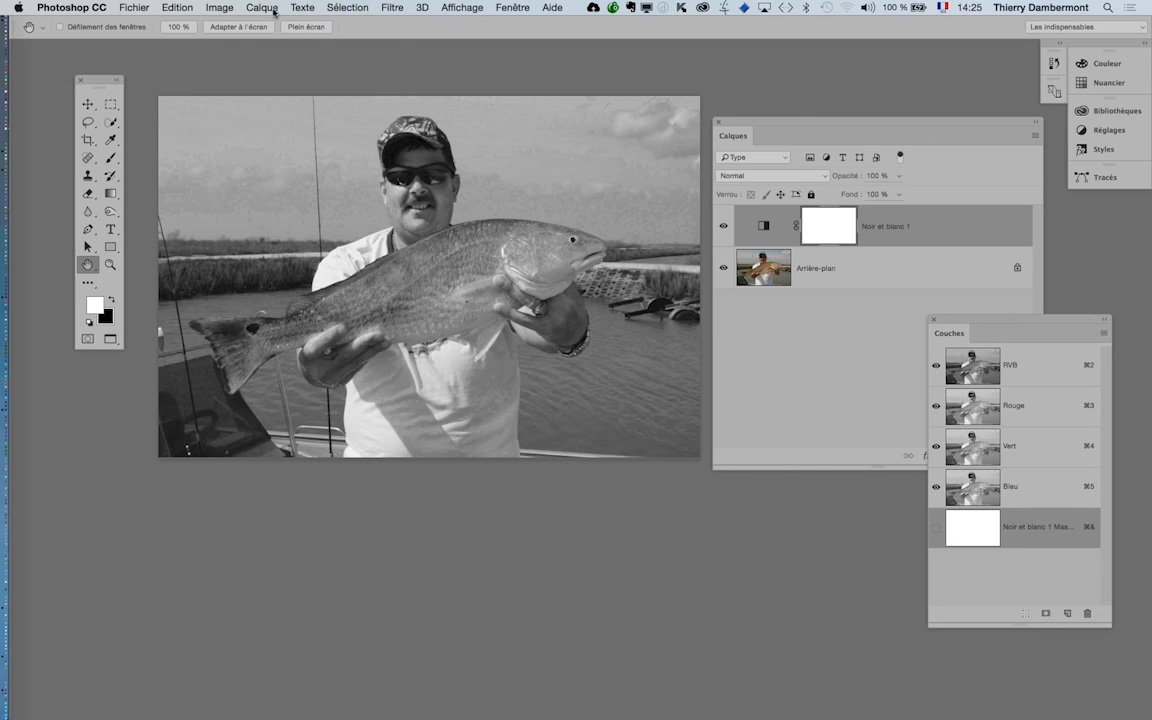
Convert the fisherman image to Grayscale mode, flattening the black-and-white adjustment into the background.
click(220, 7)
mouse_move(340, 22)
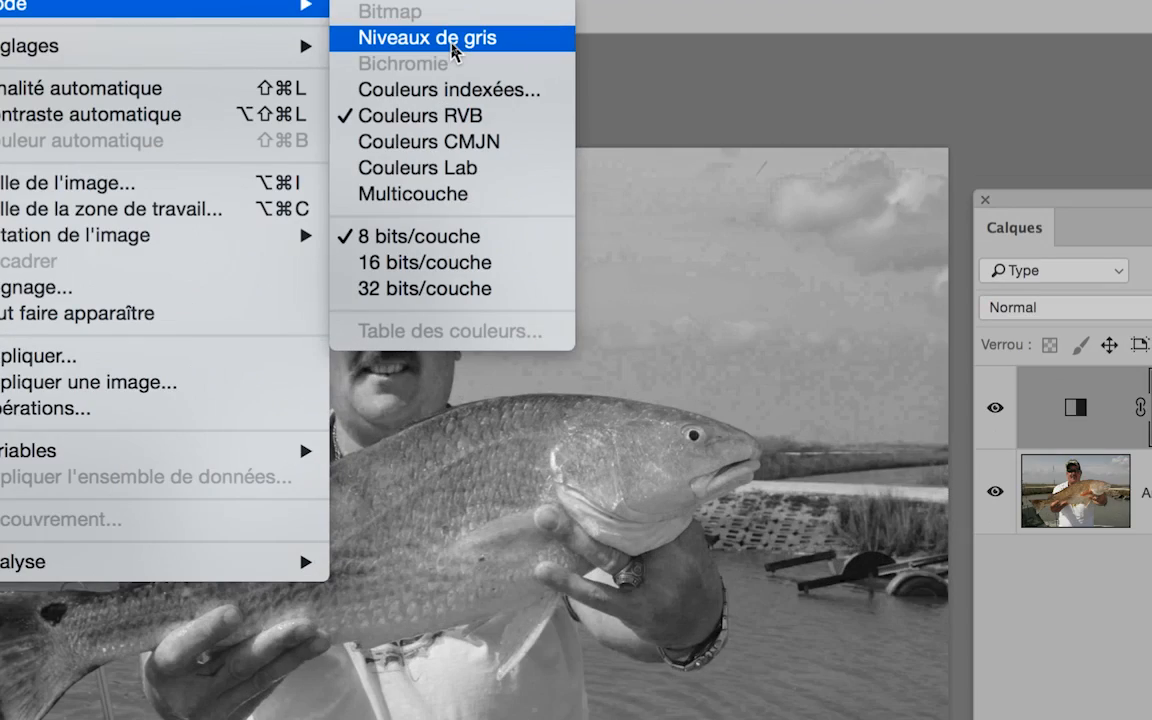
click(453, 48)
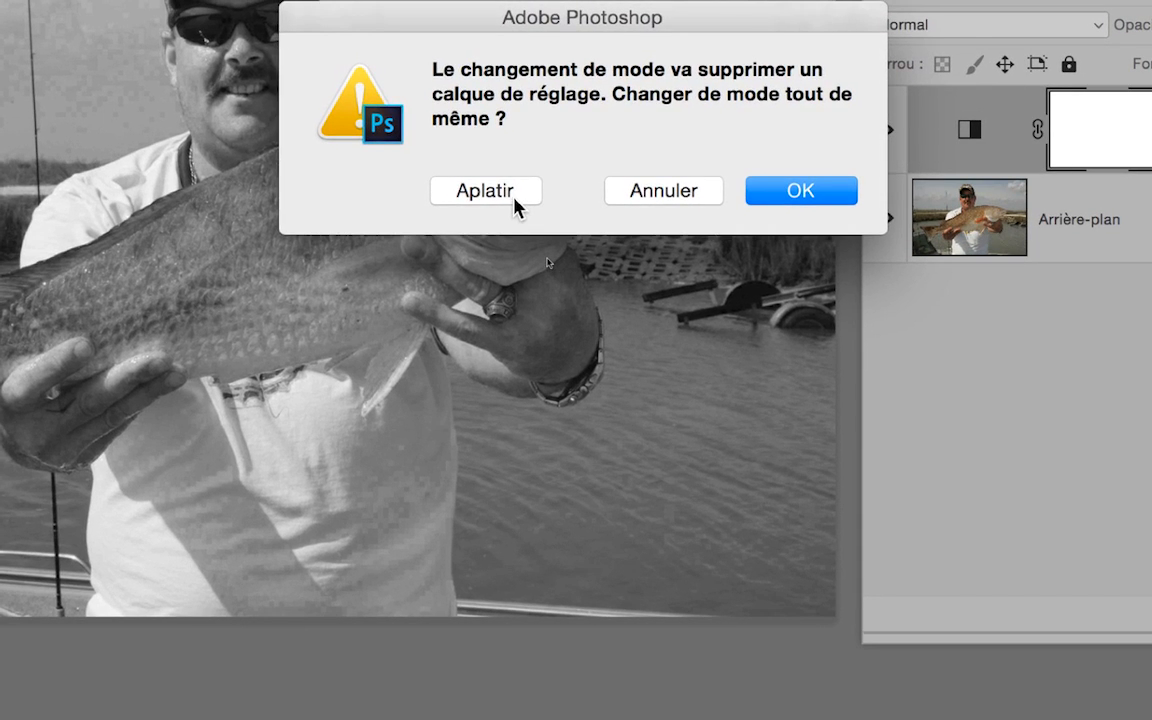
click(513, 198)
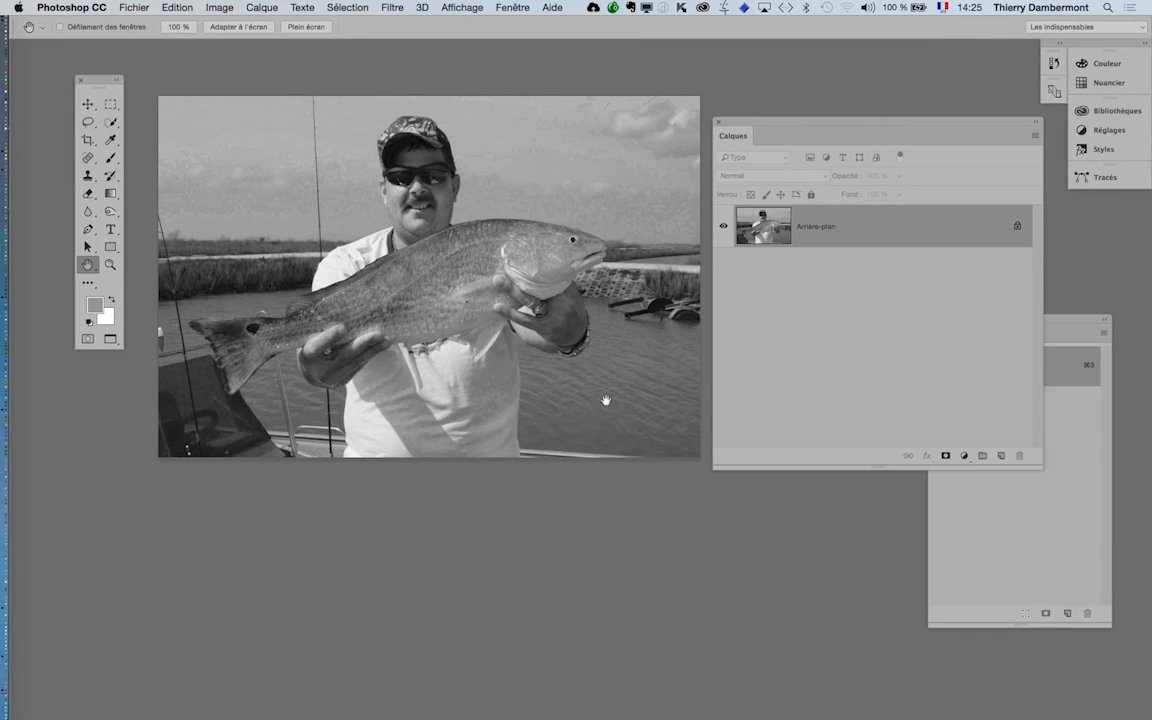
Save the grayscale image over its JPEG at quality 9 with the baseline standard format, and switch back to InDesign.
drag(568, 363, 557, 416)
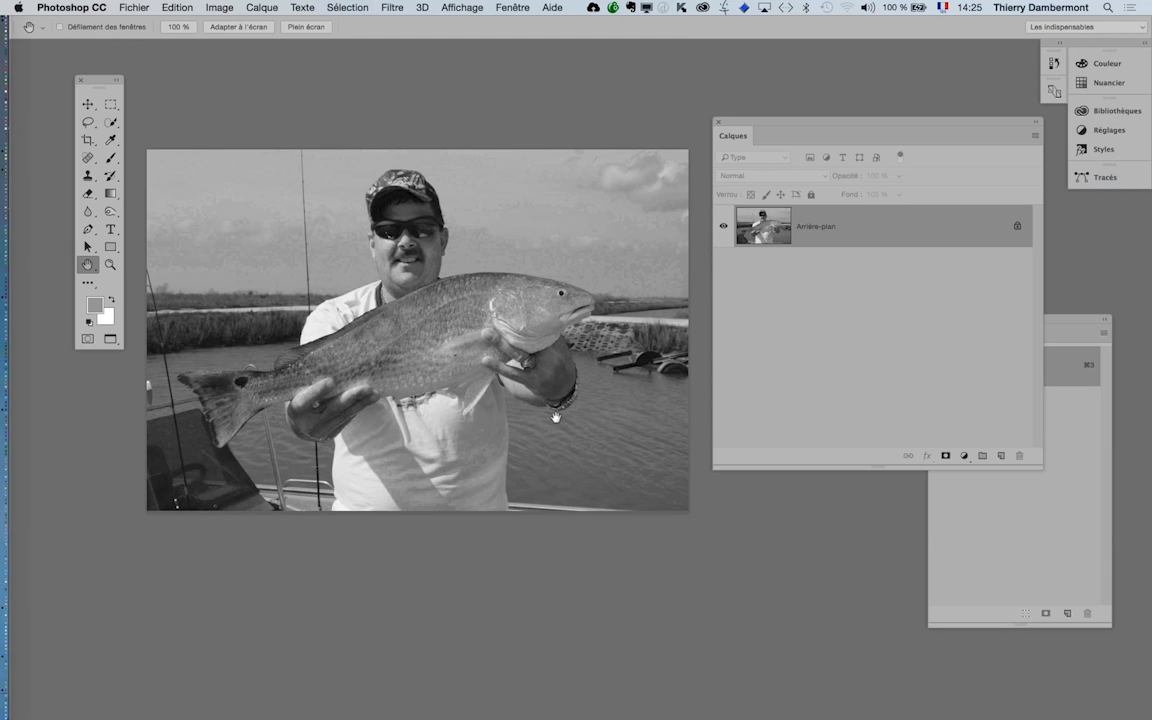
drag(556, 416, 562, 342)
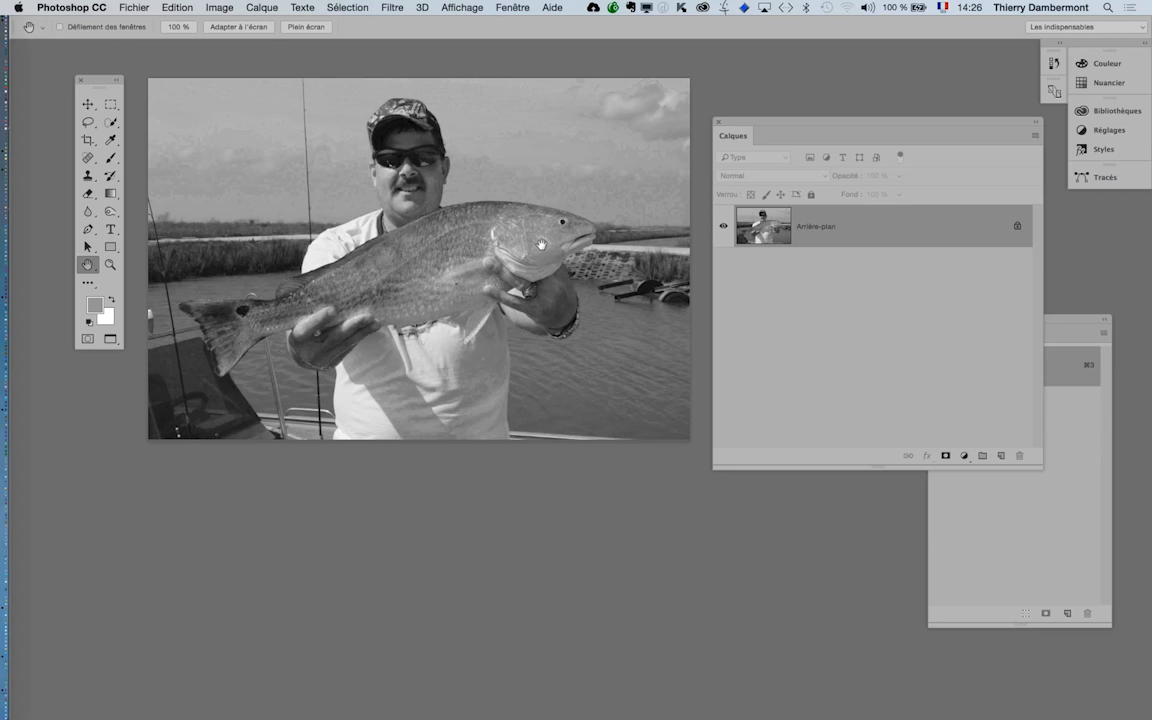
click(134, 7)
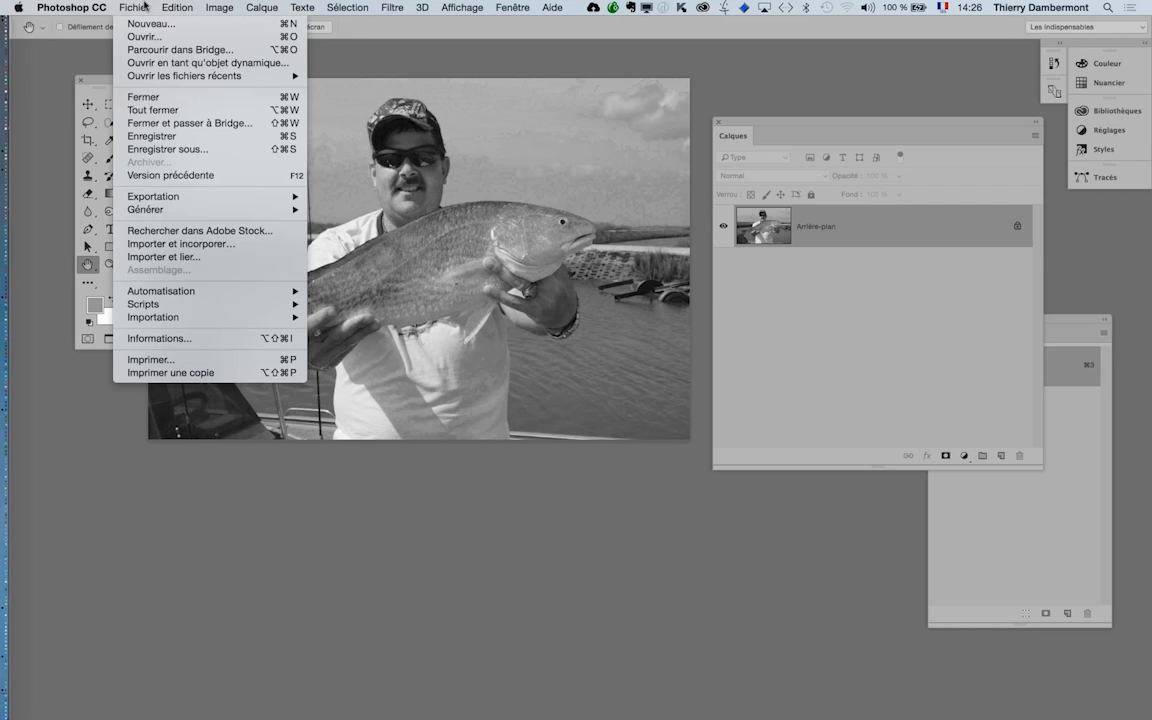
click(163, 140)
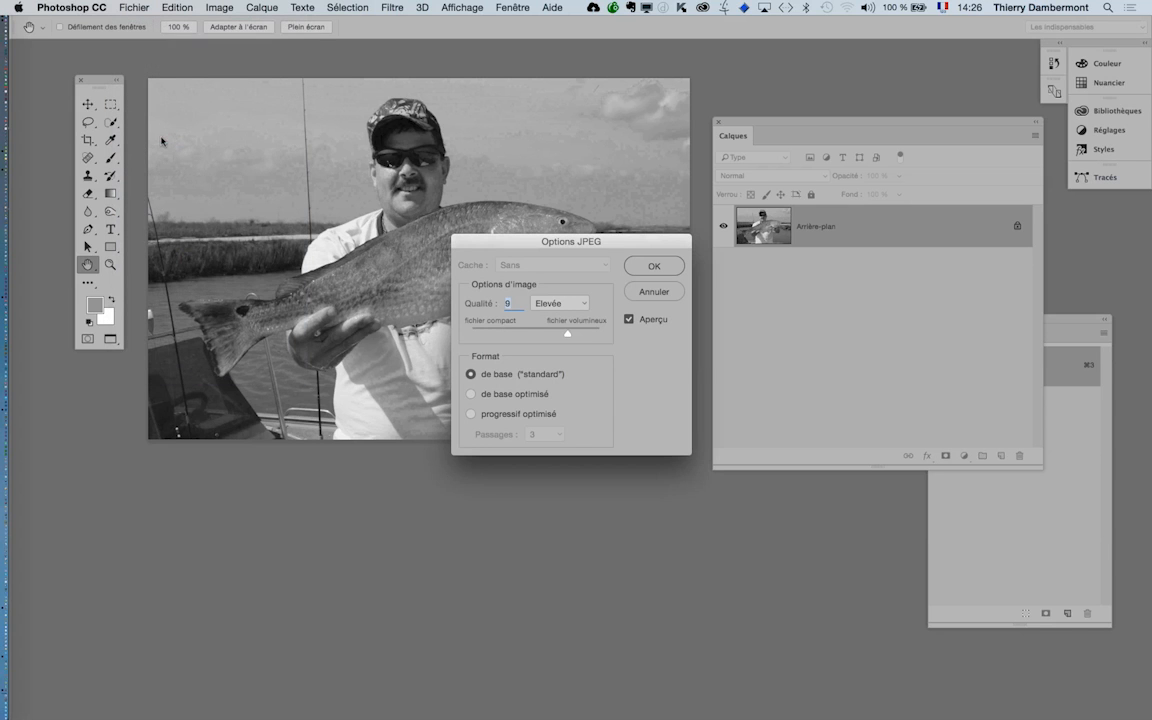
click(654, 266)
key(super+Tab)
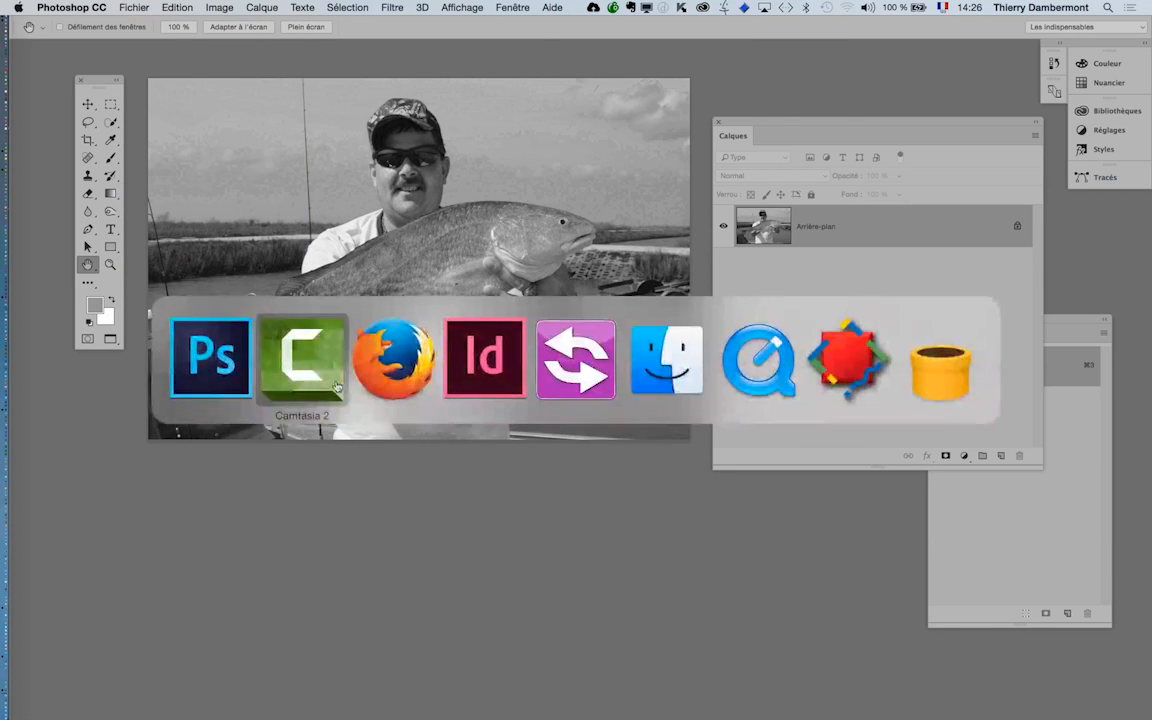
click(453, 371)
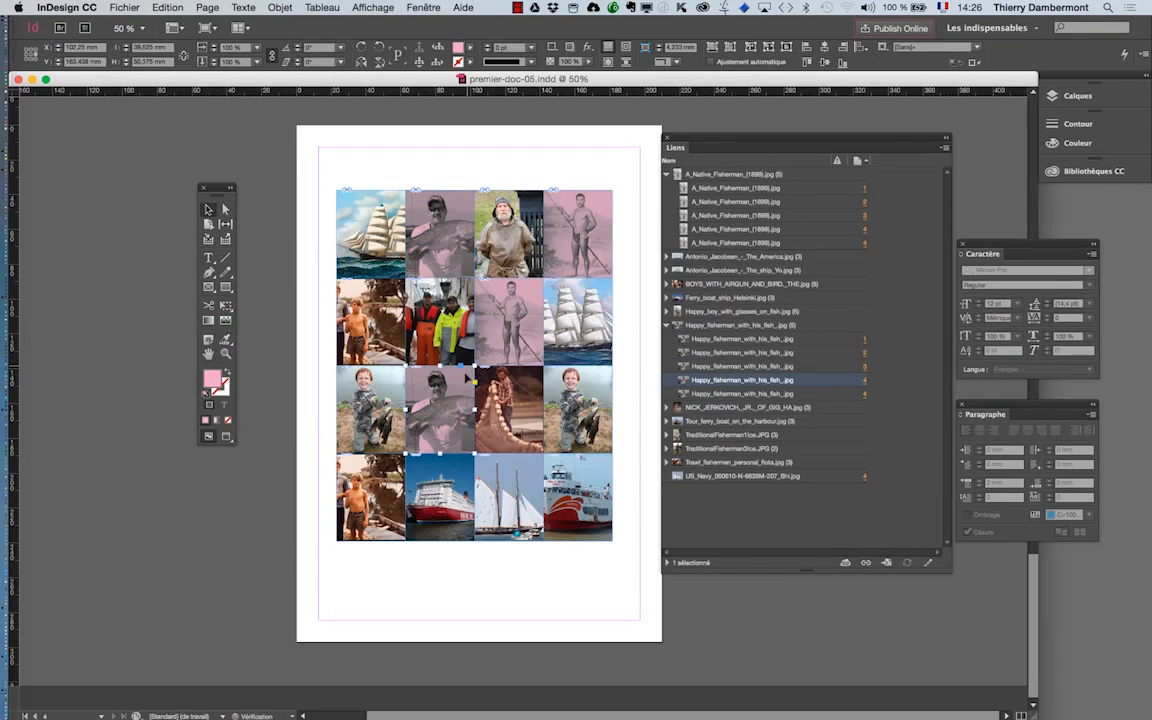